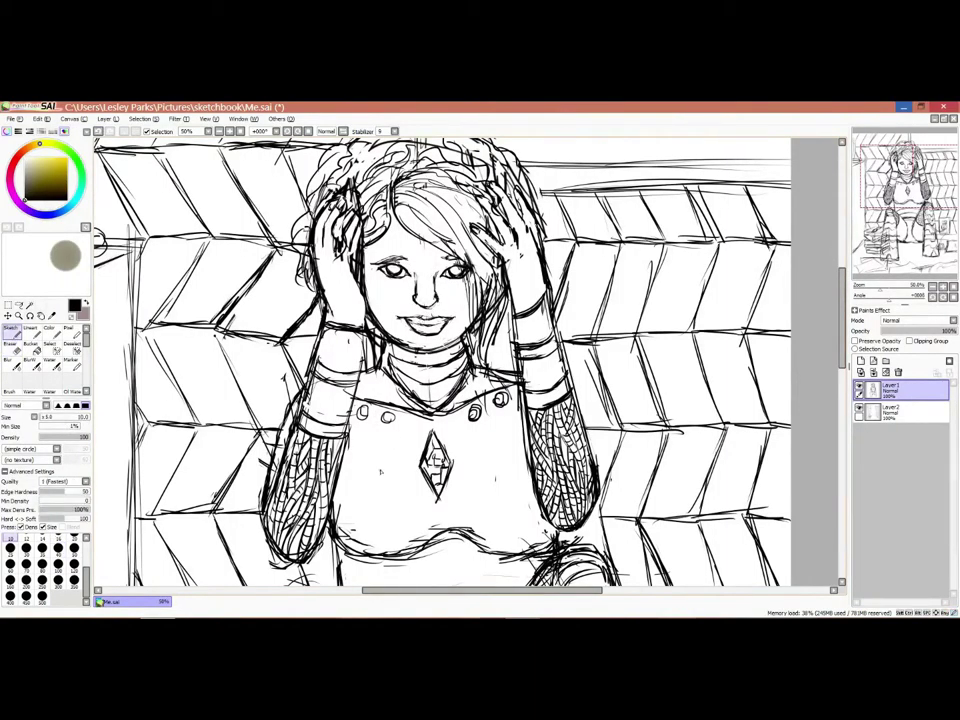
Move the sketched stack of books on Layer2 away from the figure's leg toward the canvas edge.
key("n")
scroll(460, 360, "down", 5)
scroll(460, 360, "down", 2)
left_click(885, 410)
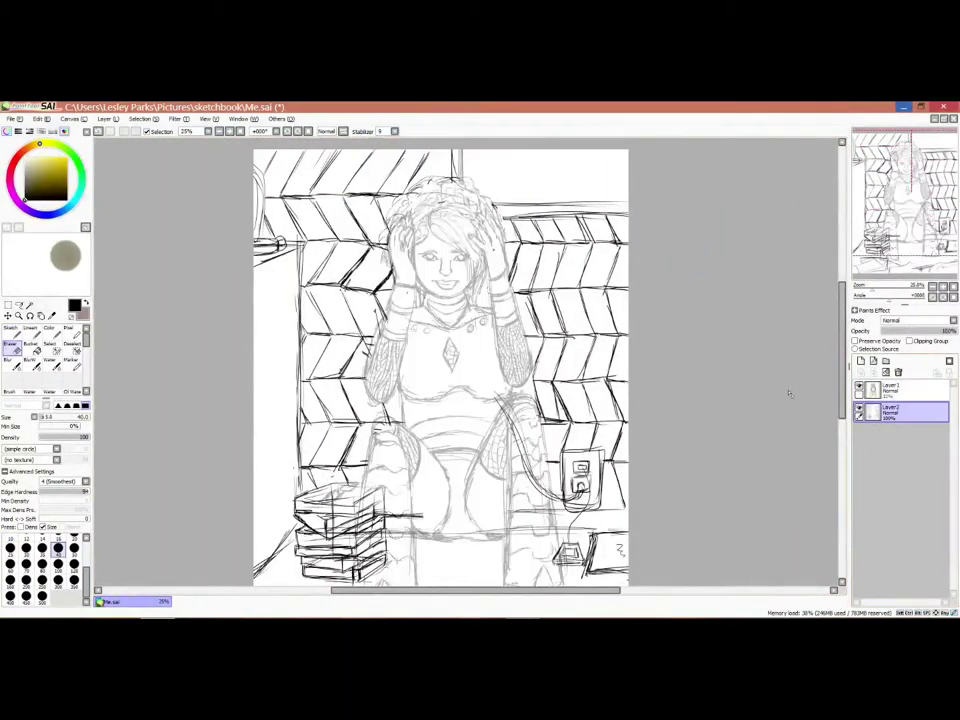
scroll(789, 393, "down", 3)
key("ctrl+t")
left_click_drag(299, 378, 256, 361)
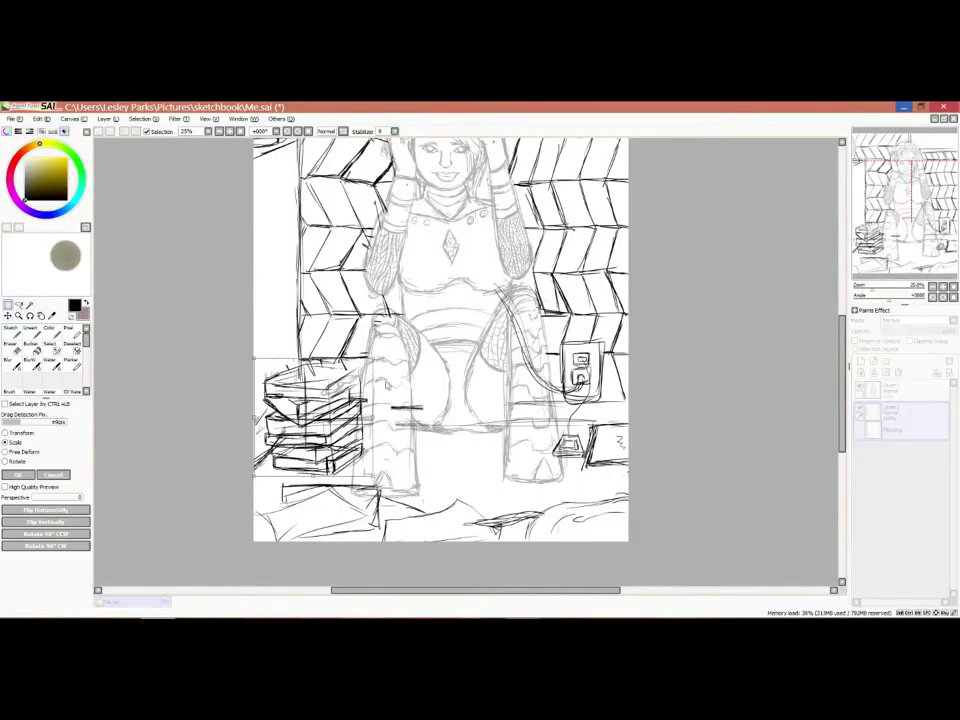
key("Return")
Erase the wall pattern inside the upper-left picture frame on Layer2 and redraw the frame's inner edges.
left_click(900, 390)
scroll(810, 375, "up", 2)
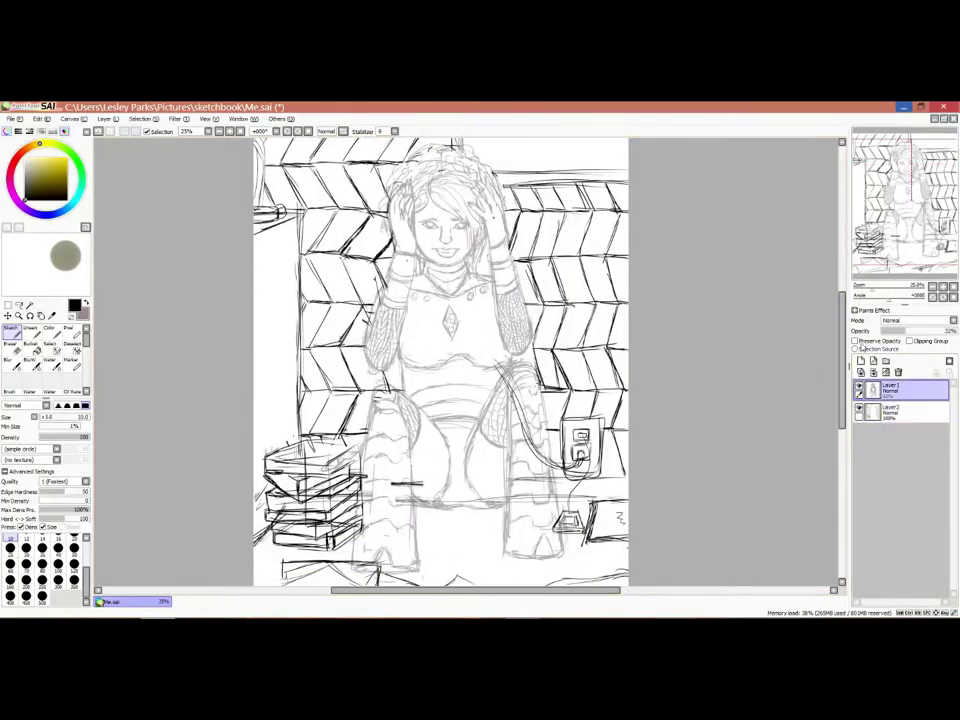
scroll(823, 349, "up", 2)
left_click(900, 410)
key("e")
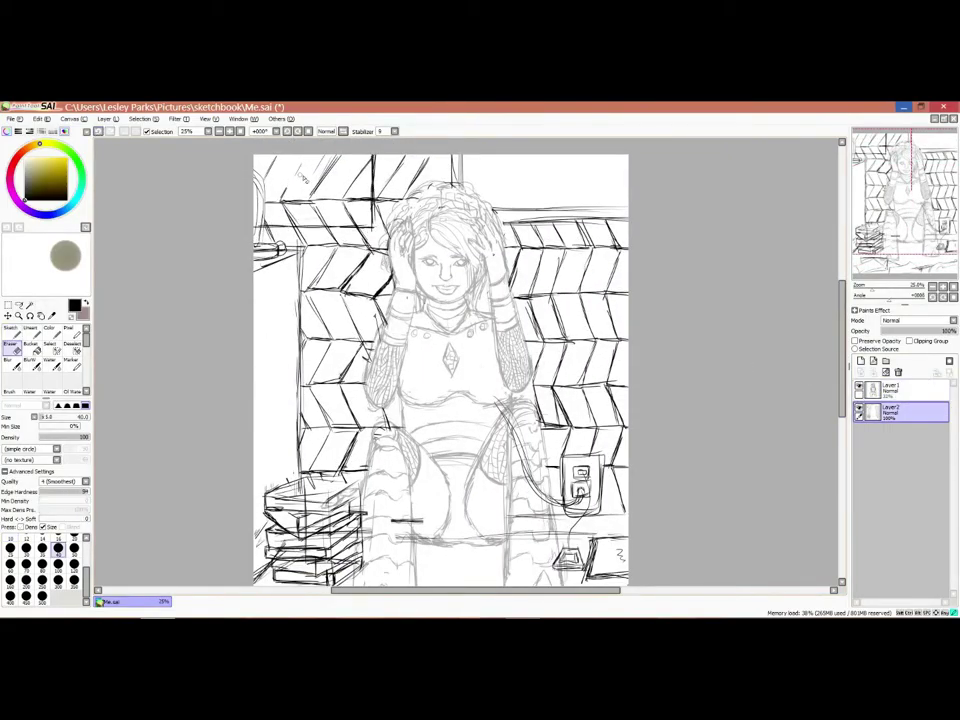
mouse_move(340, 170)
left_mouse_down()
mouse_move(268, 218)
mouse_move(370, 213)
left_mouse_up()
key("n")
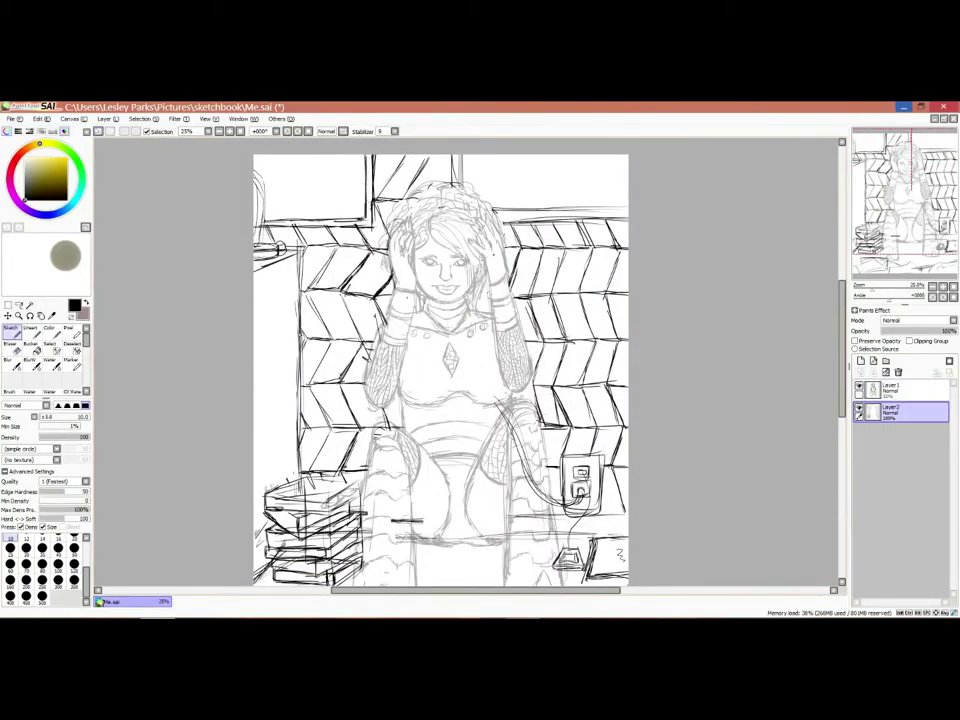
Rework the figure's abdomen lines on Layer1 at 95% opacity and save the drawing as MeSketch.sai.
scroll(824, 344, "down", 6)
scroll(824, 344, "up", 3)
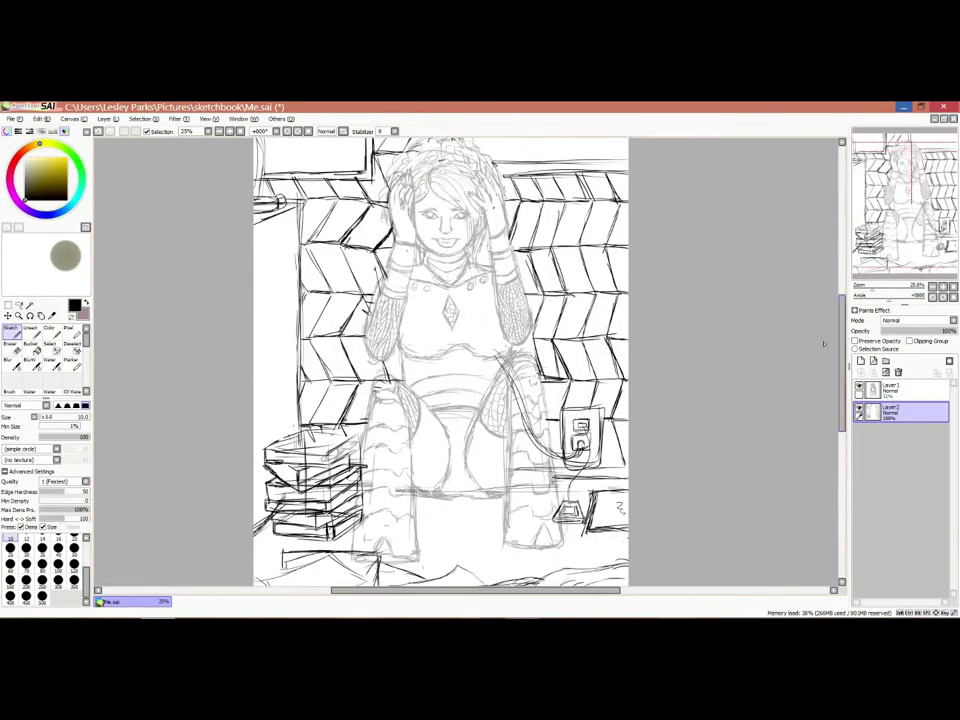
left_click(890, 390)
key("ctrl+plus")
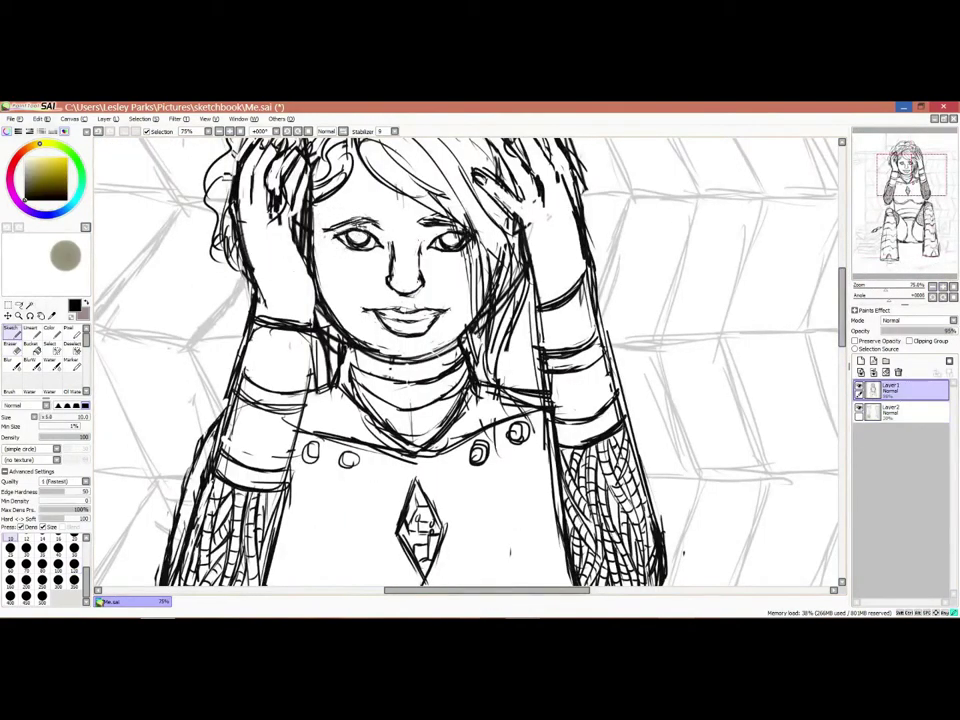
key("ctrl+minus")
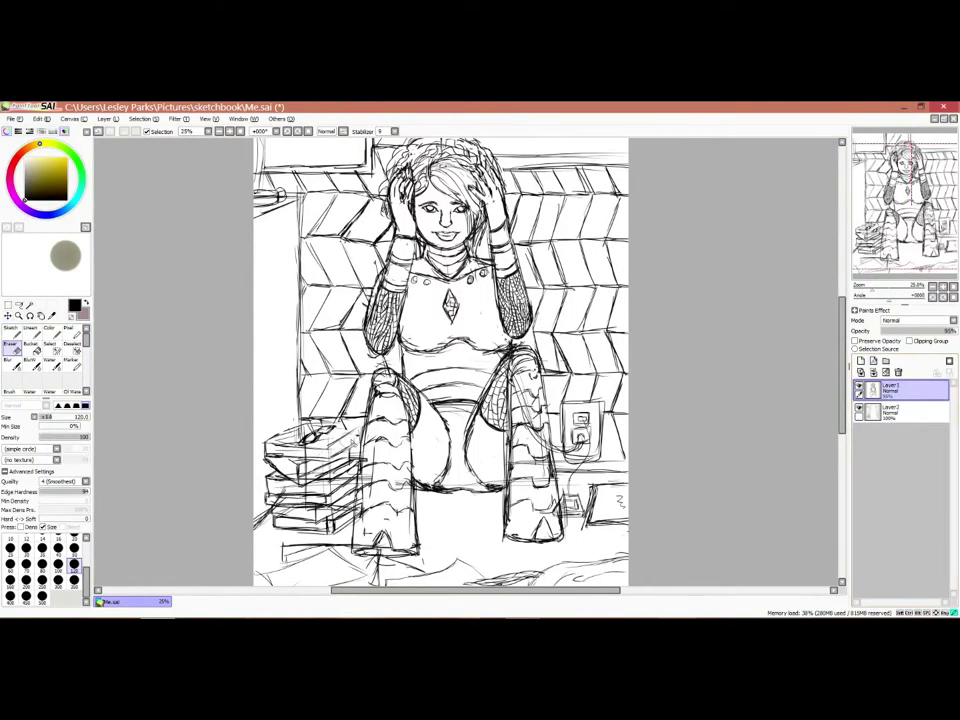
key("ctrl")
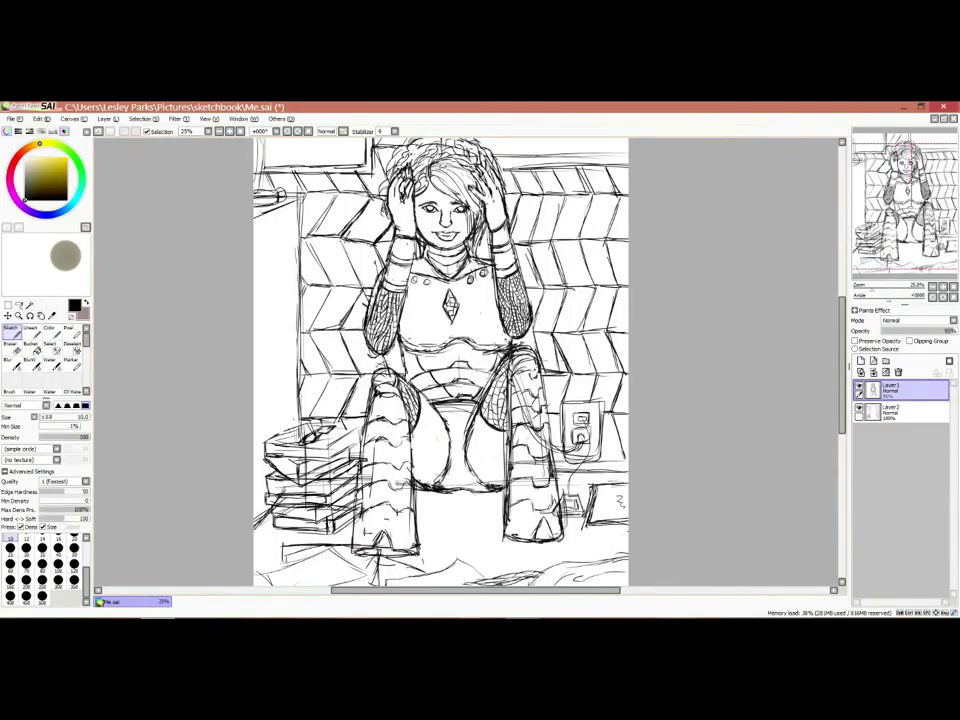
left_click(12, 118)
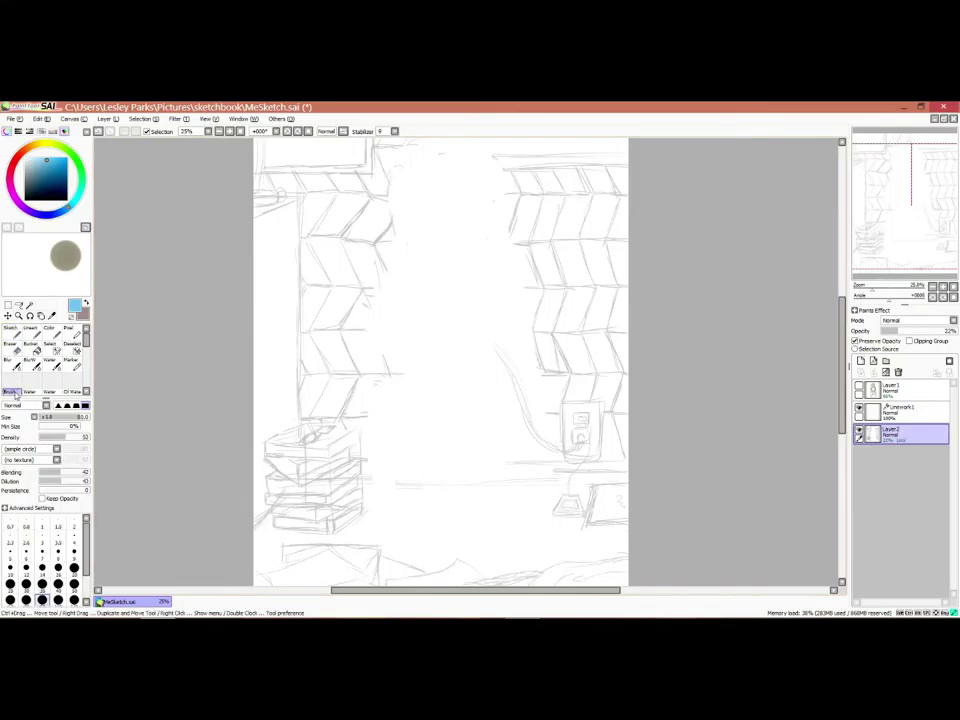
Recolour the background sketch on Layer2 light blue with the Brush, with Preserve Opacity on and layer opacity at 22%.
mouse_move(300, 200)
left_mouse_down()
mouse_move(512, 246)
mouse_move(270, 516)
mouse_move(635, 518)
left_mouse_up()
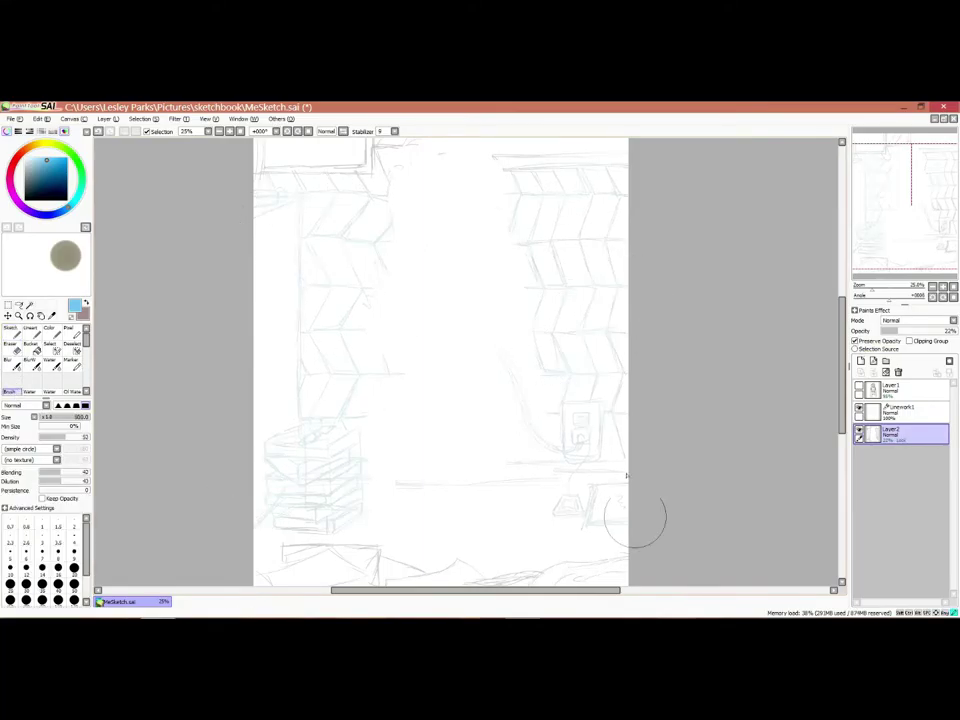
scroll(497, 527, "down", 2)
scroll(735, 332, "up", 4)
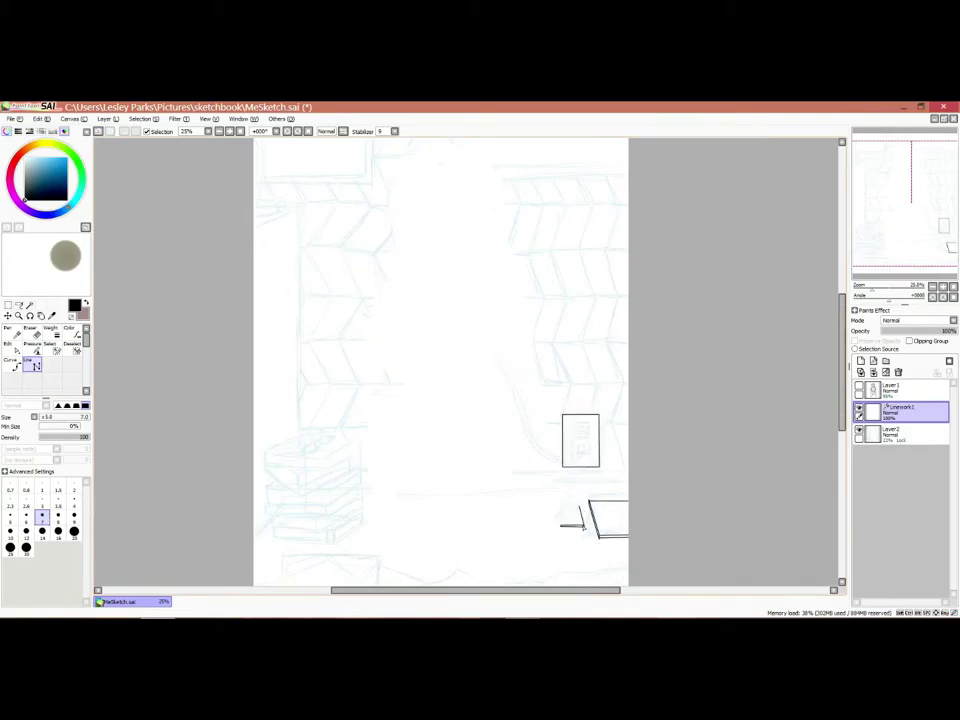
Draw the cabinet outline, the double baseboard line and the slanted floor edge on Linework1 with the Line tool at size 7.
left_click_drag(304, 211, 92, 308)
left_click(99, 578)
left_click(425, 577)
left_click(932, 287)
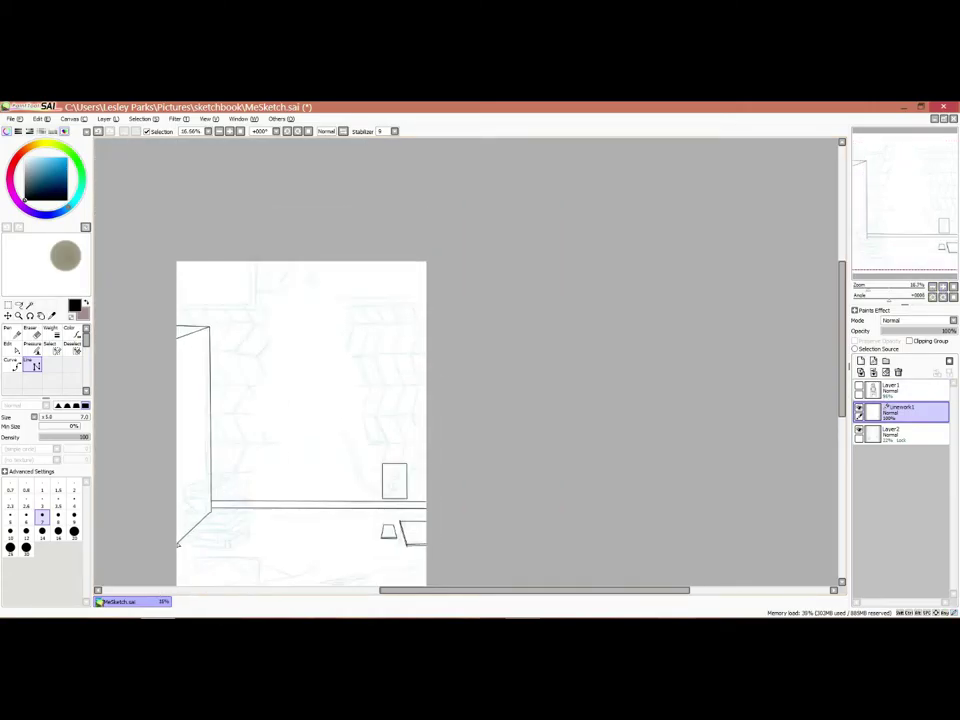
Ink the stack of books and the two frames at the top of the wall with straight lines on Linework1.
scroll(672, 364, "up", 2)
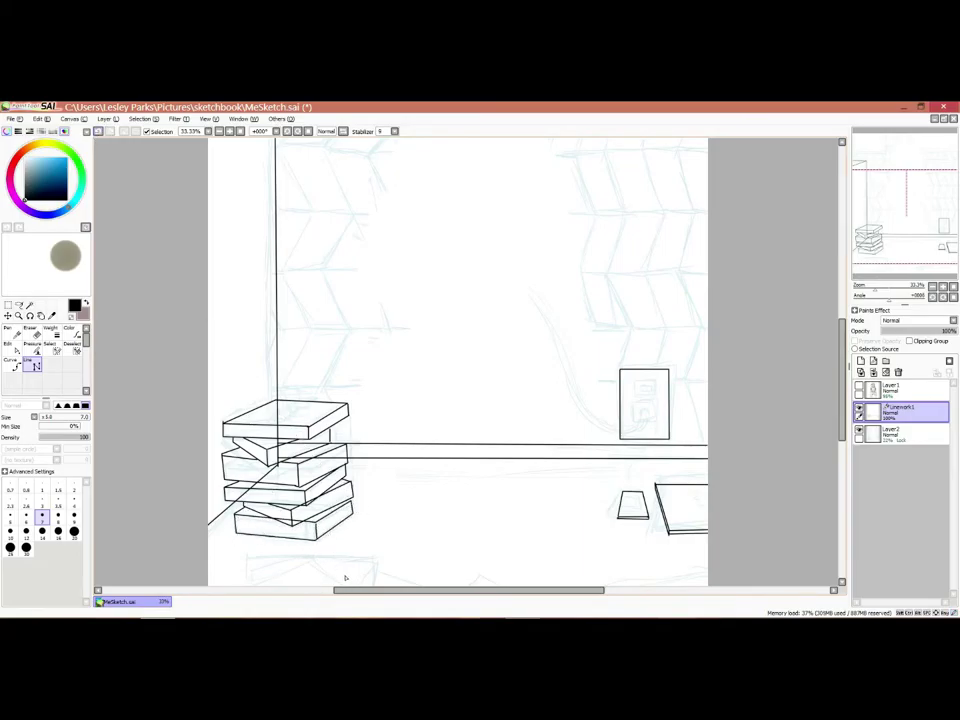
scroll(345, 578, "up", 5)
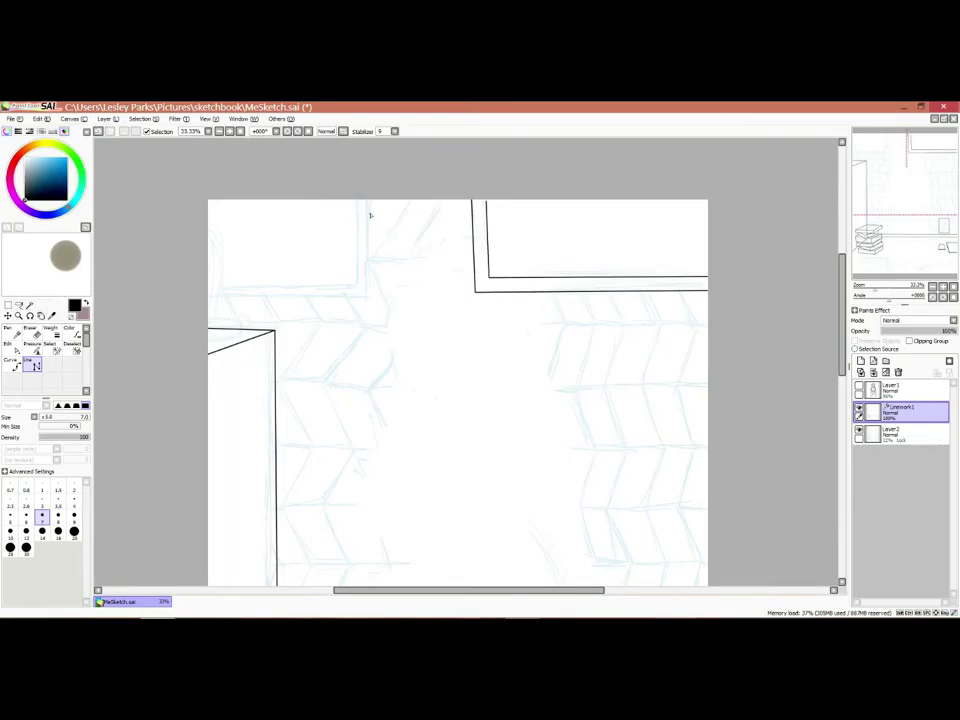
scroll(370, 214, "down", 2)
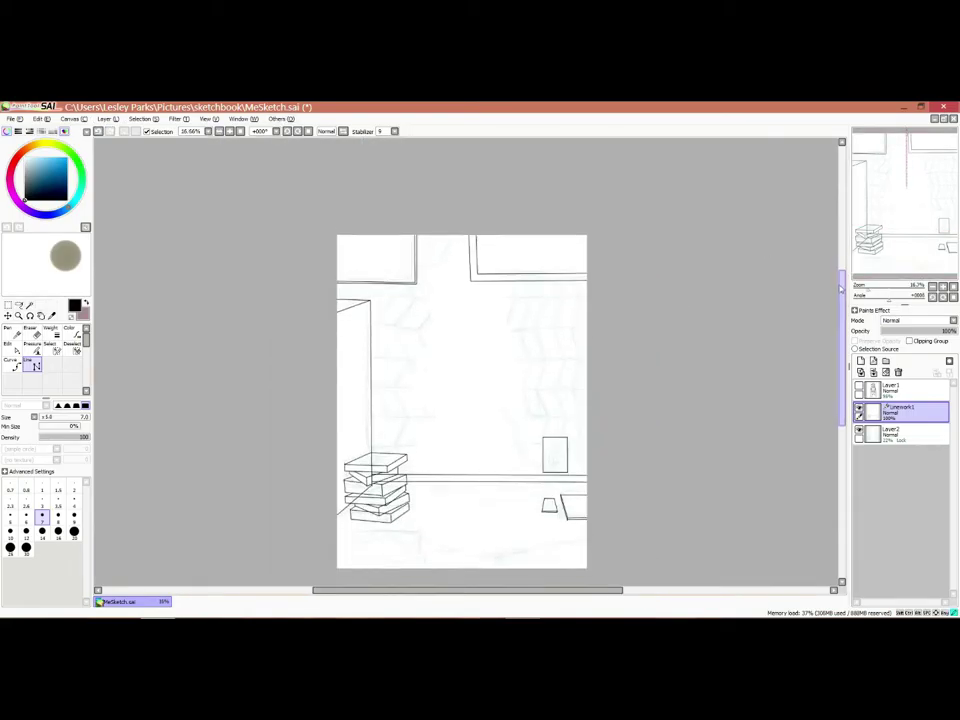
Draw evenly spaced horizontal lines across the wall from the cabinet to the canvas edge, plus one between the upper frames.
scroll(278, 274, "up", 2)
scroll(278, 274, "down", 3)
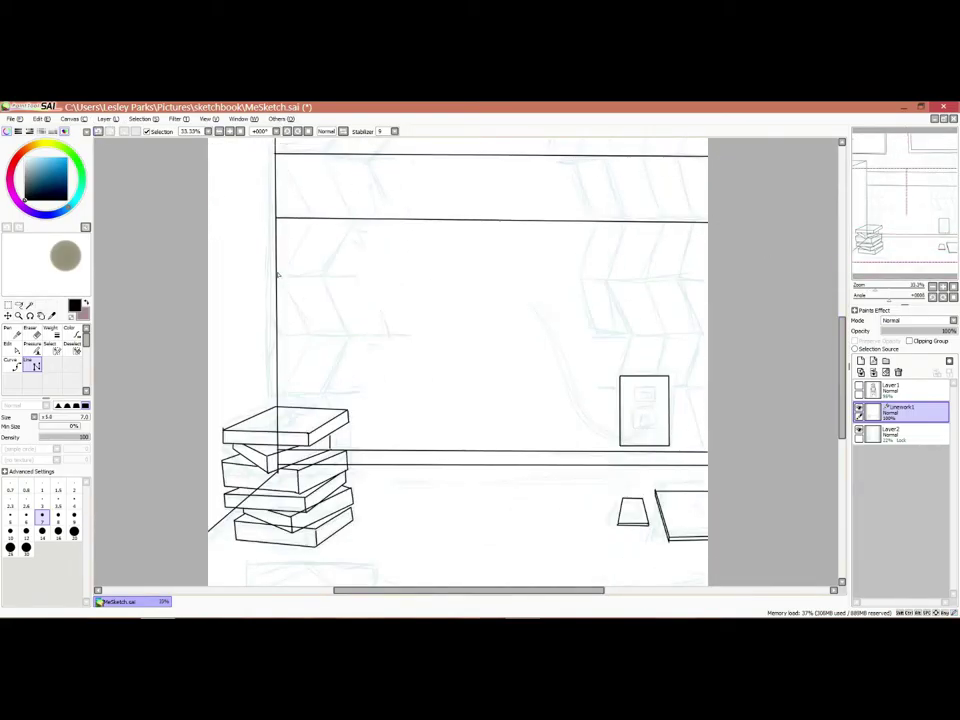
left_click_drag(278, 274, 97, 298)
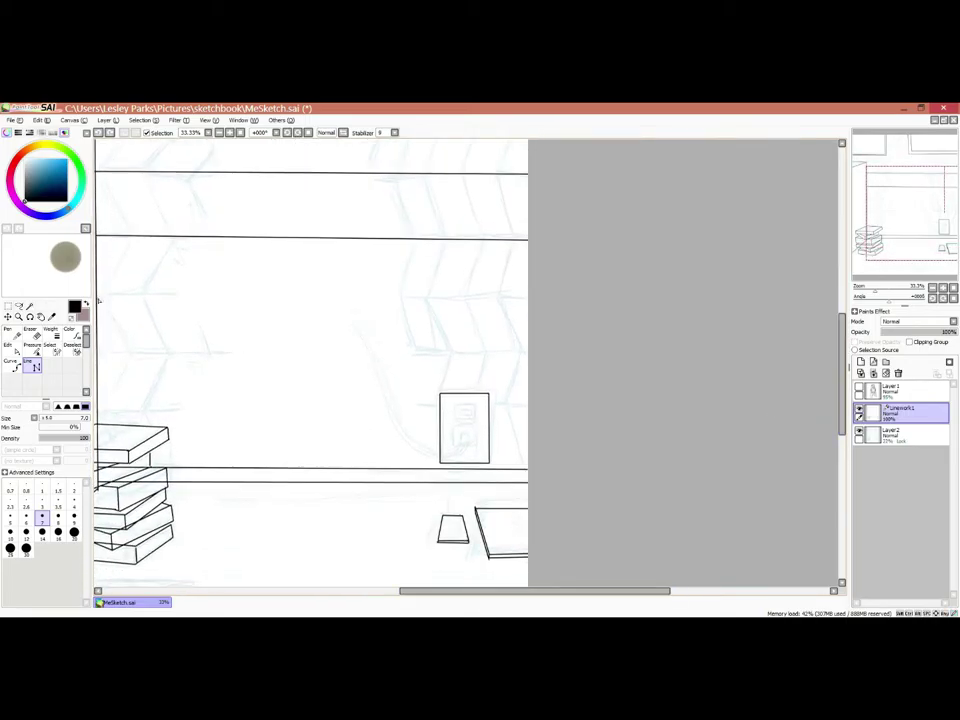
scroll(831, 332, "down", 1)
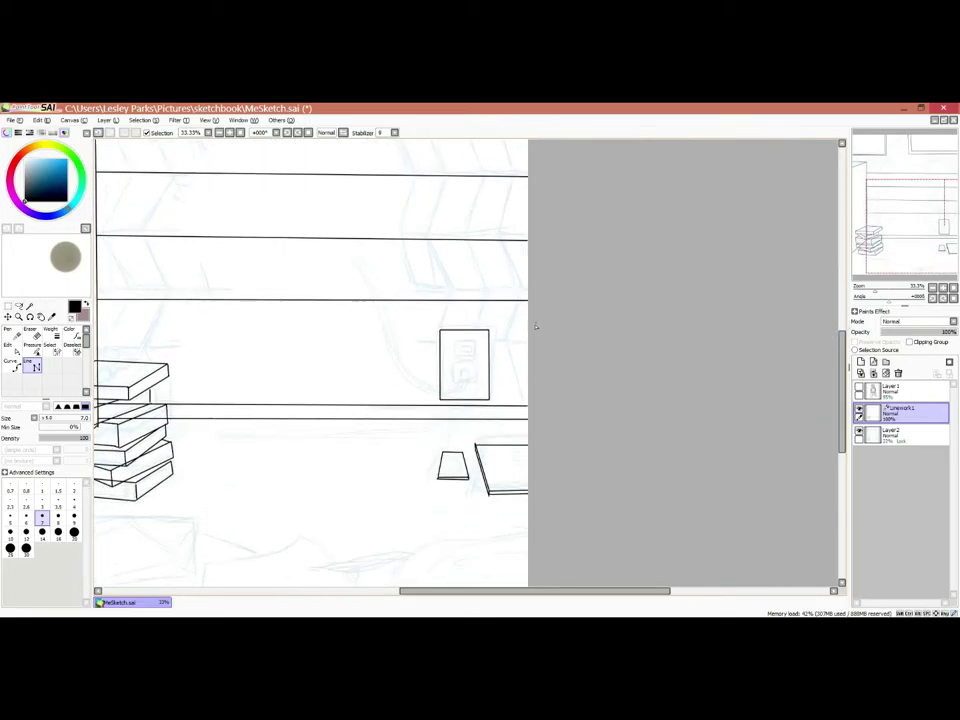
scroll(535, 325, "down", 1)
scroll(535, 325, "up", 4)
left_click_drag(444, 592, 414, 592)
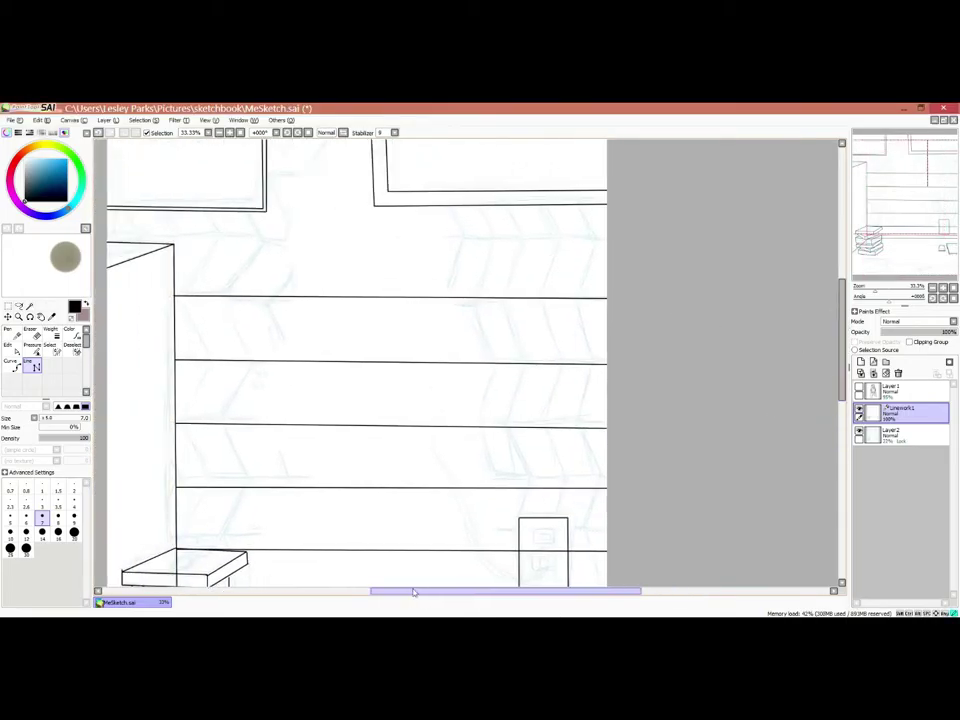
scroll(746, 360, "right", 3)
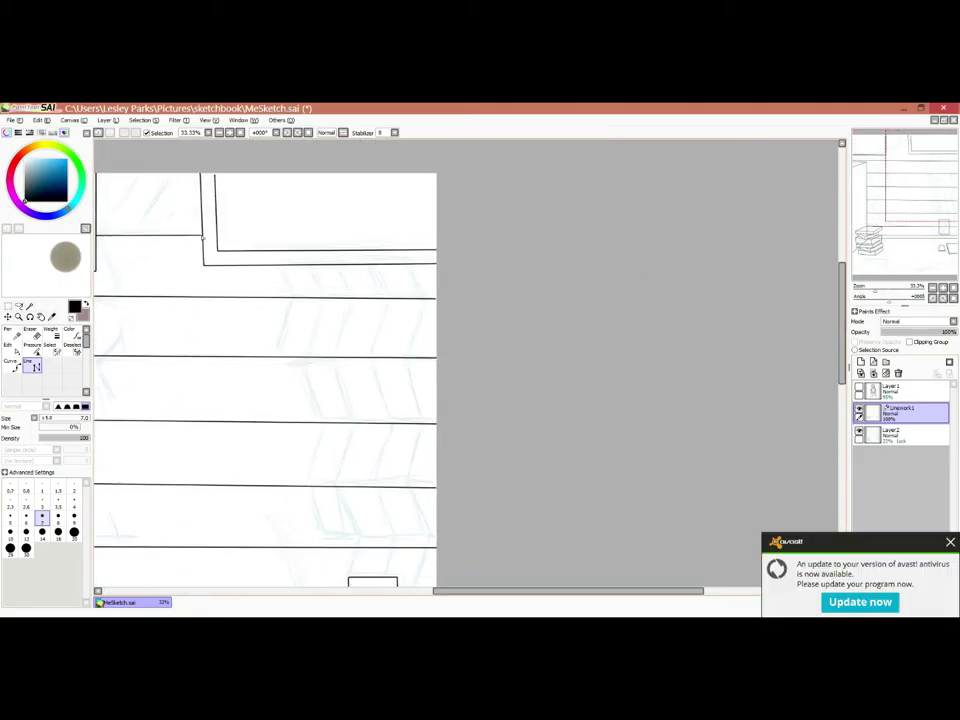
Draw paired diagonal lines forming the first chevron between the upper frames and across the wall row below.
scroll(308, 201, "down", 1)
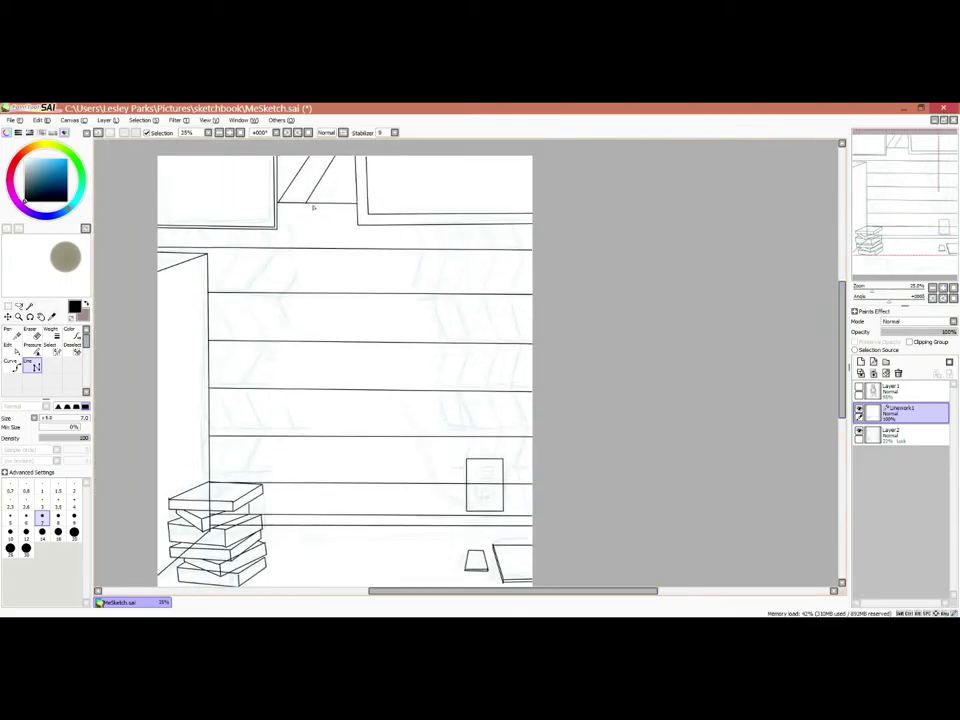
scroll(279, 215, "right", 4)
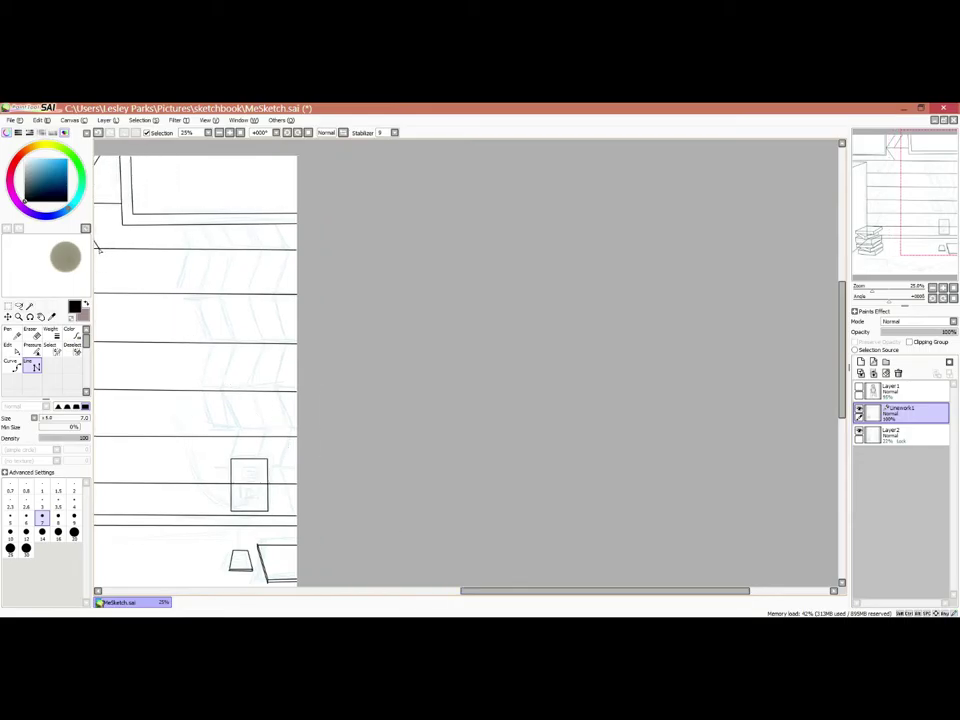
scroll(432, 501, "left", 3)
scroll(432, 502, "right", 4)
scroll(432, 520, "left", 2)
scroll(434, 540, "right", 3)
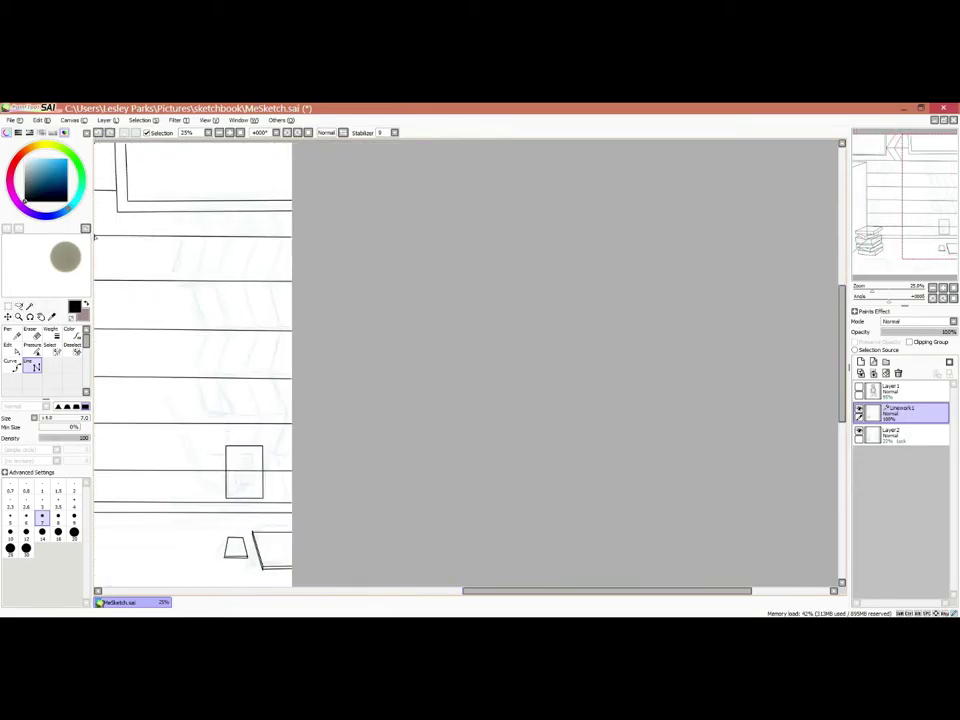
scroll(436, 564, "left", 4)
scroll(435, 563, "left", 4)
Copy the chevron diagonals onto new linework layers and place the copies below each other down to the baseboard.
key("ctrl+shift+n")
key("ctrl")
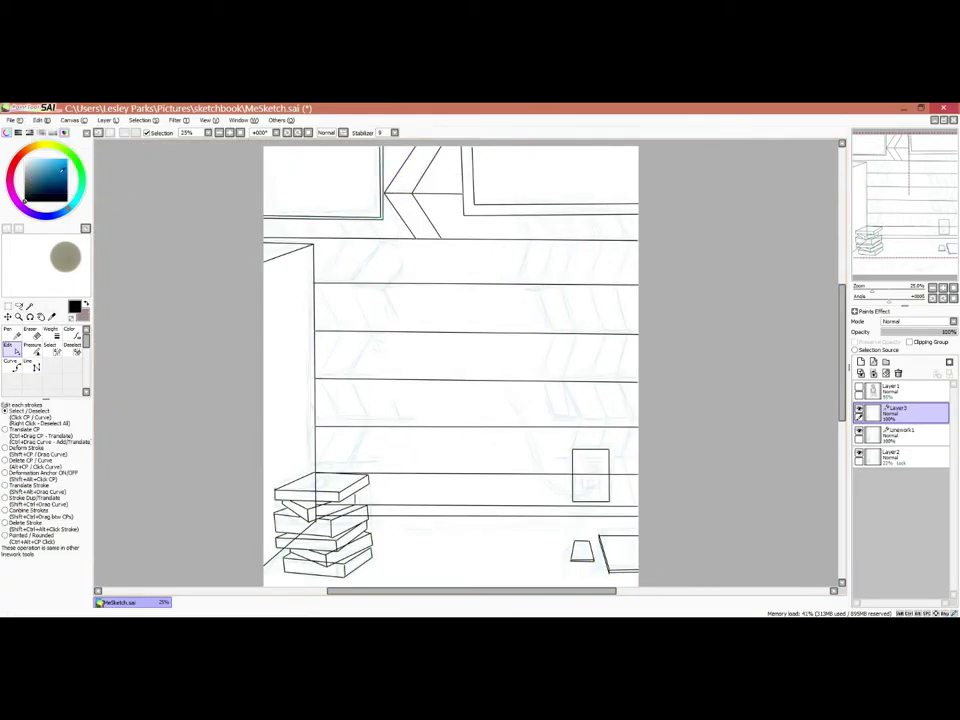
key("ctrl+z")
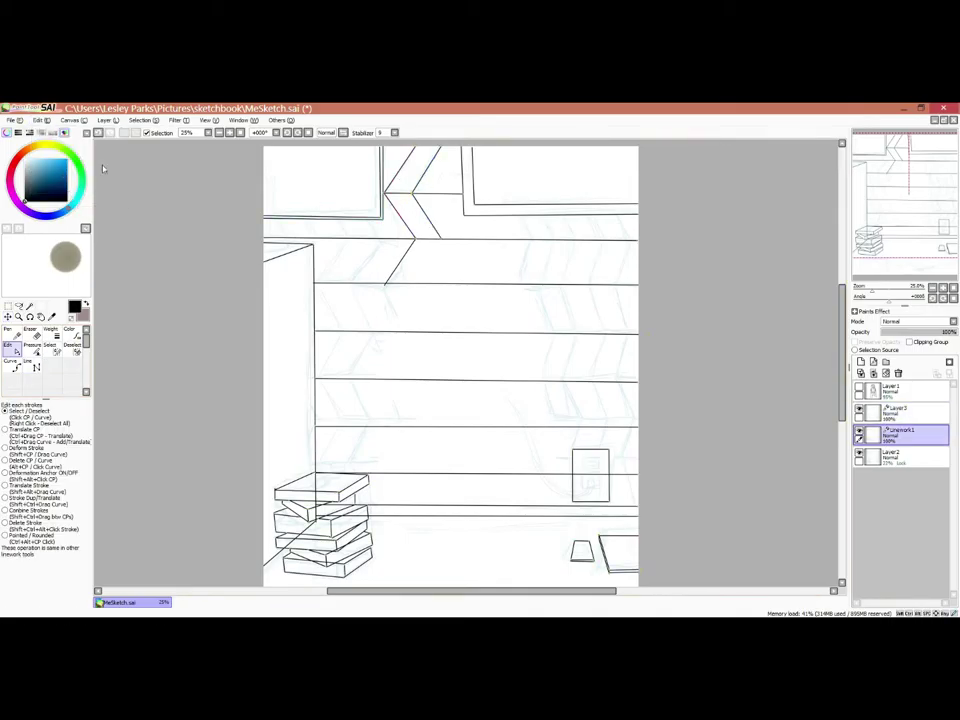
key("ctrl+v")
left_click_drag(448, 332, 442, 436)
key("ctrl+v")
key("ctrl+v")
left_click_drag(437, 387, 437, 483)
left_click_drag(472, 590, 585, 576)
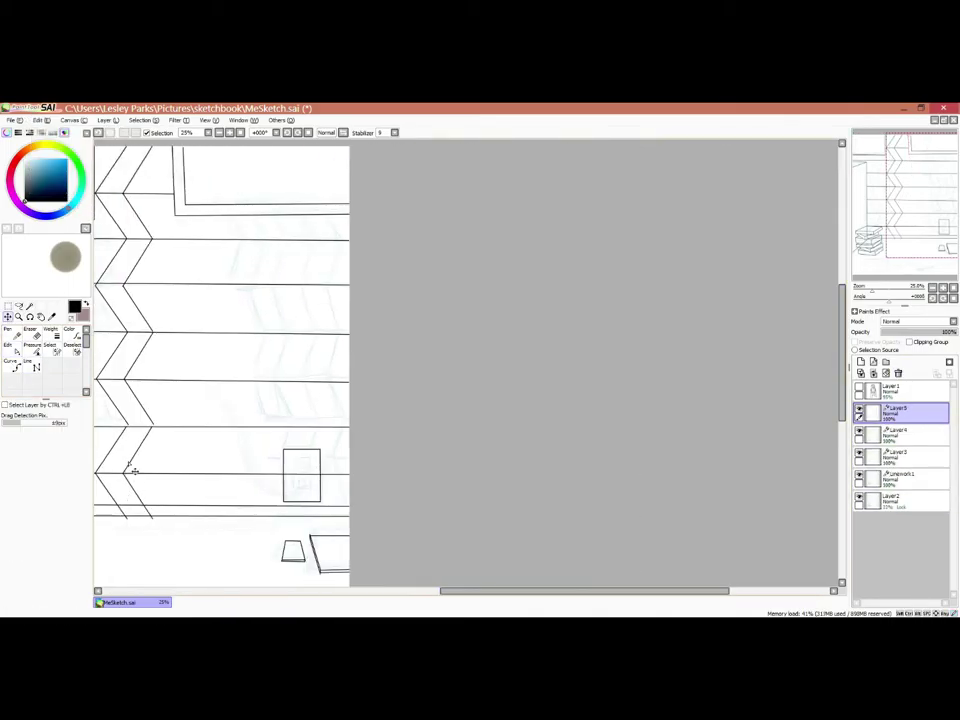
Align the stacked chevron copies and merge their linework layers into a single column layer.
left_click(154, 420, "ctrl")
left_click(133, 315, "ctrl")
key("ctrl+e")
key("ctrl+e")
key("ctrl+e")
Duplicate the chevron column and place the copy directly beside the original on its right.
left_click_drag(133, 315, 353, 302)
key("ctrl+v")
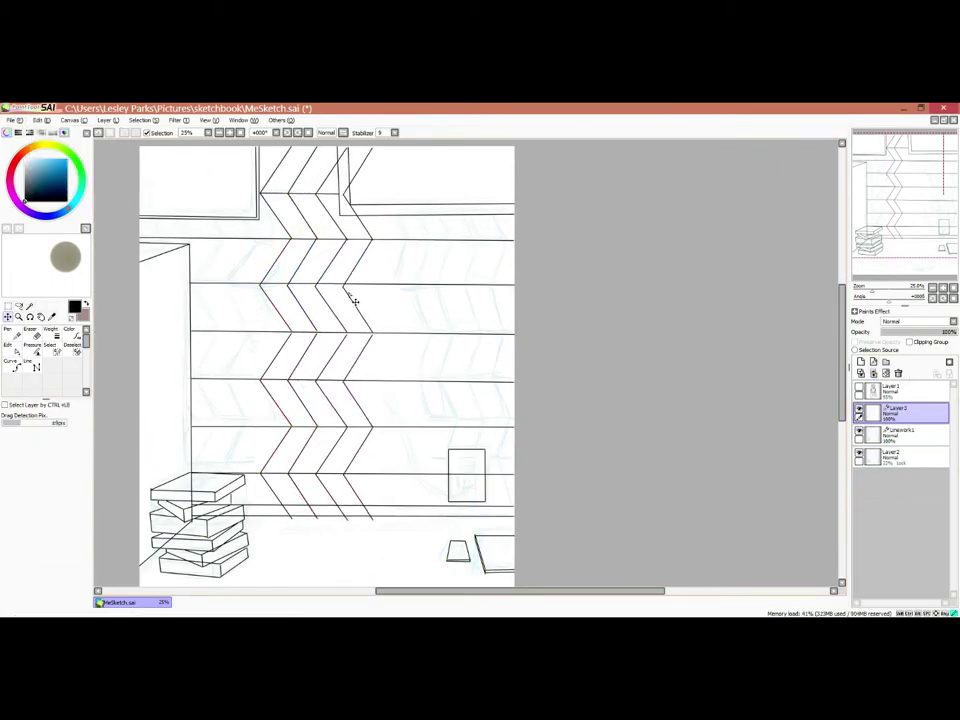
left_click_drag(569, 590, 624, 590)
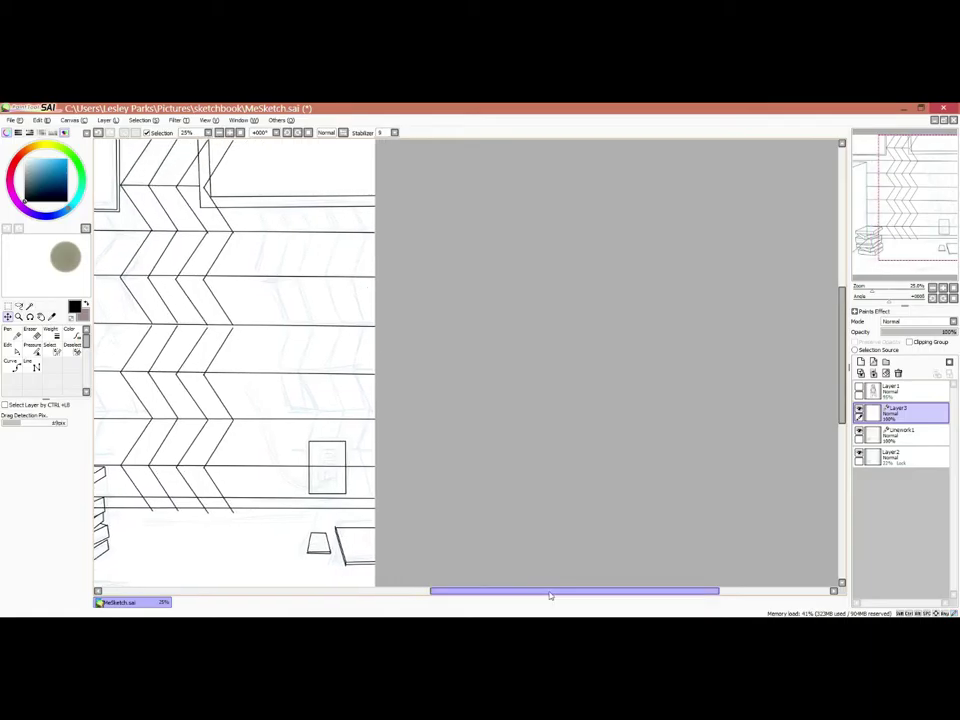
left_click_drag(211, 365, 439, 390)
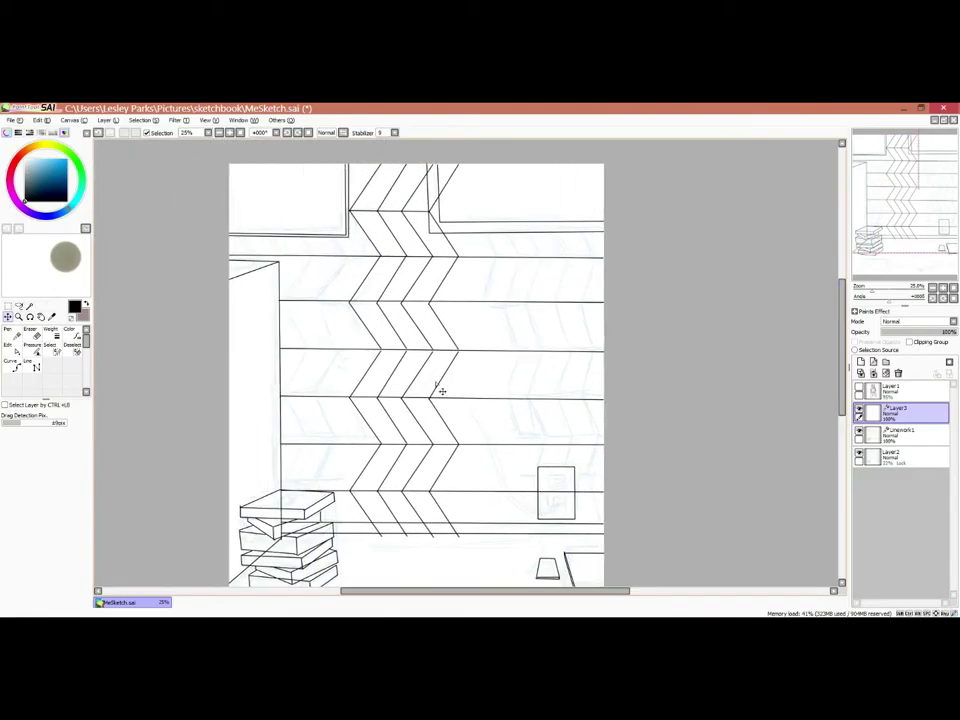
mouse_move(572, 590)
left_mouse_down()
mouse_move(662, 574)
mouse_move(587, 584)
left_mouse_up()
Merge the chevron columns on Layer3, copy the combined group, and place duplicates across the right part of the wall.
key("ctrl+e")
key("ctrl+c")
key("ctrl+v")
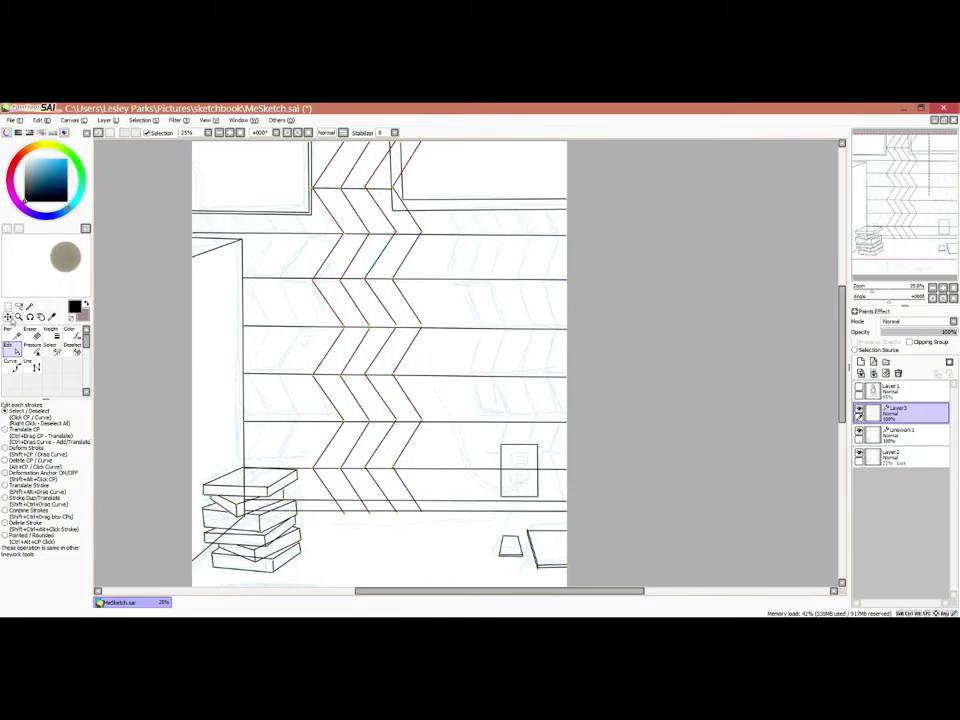
left_click_drag(420, 511, 489, 261)
mouse_move(606, 583)
left_mouse_down()
mouse_move(536, 583)
mouse_move(548, 583)
left_mouse_up()
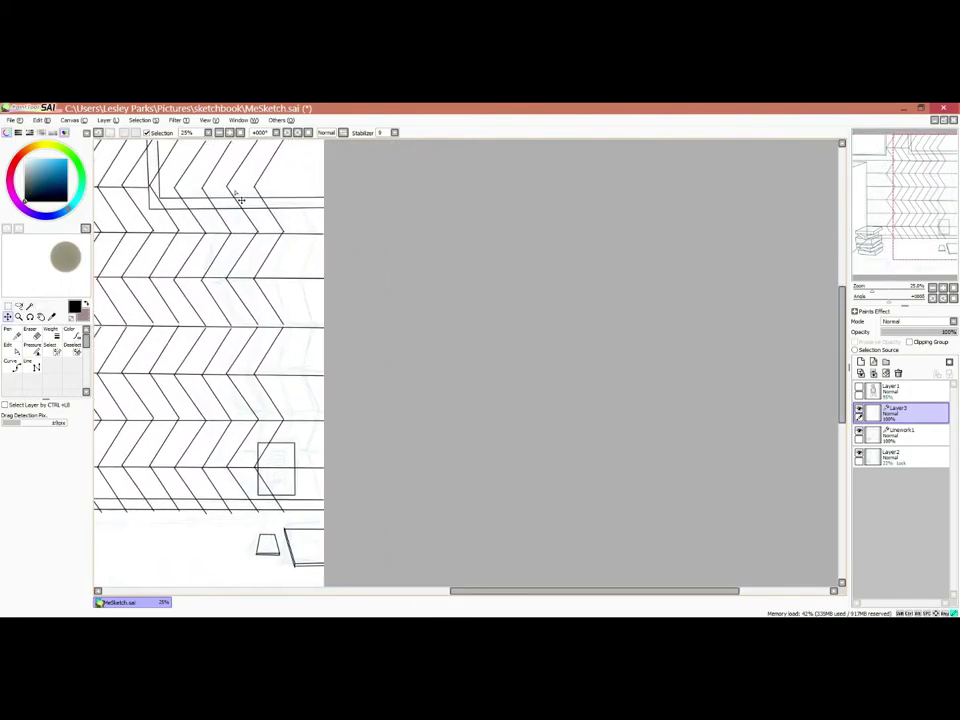
Duplicate the chevron columns over the remaining left part of the wall and merge the pattern layers into Linework1.
left_click_drag(455, 590, 380, 590)
key("ctrl+c")
key("ctrl+v")
mouse_move(500, 280)
left_mouse_down()
mouse_move(508, 272)
mouse_move(513, 291)
left_mouse_up()
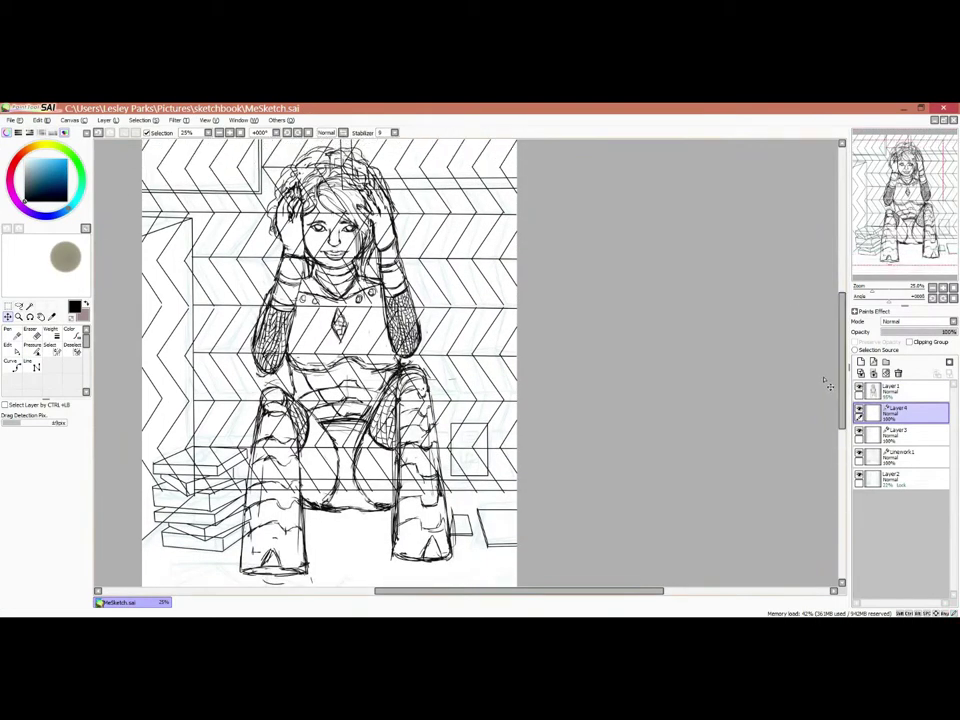
left_click_drag(828, 385, 828, 417)
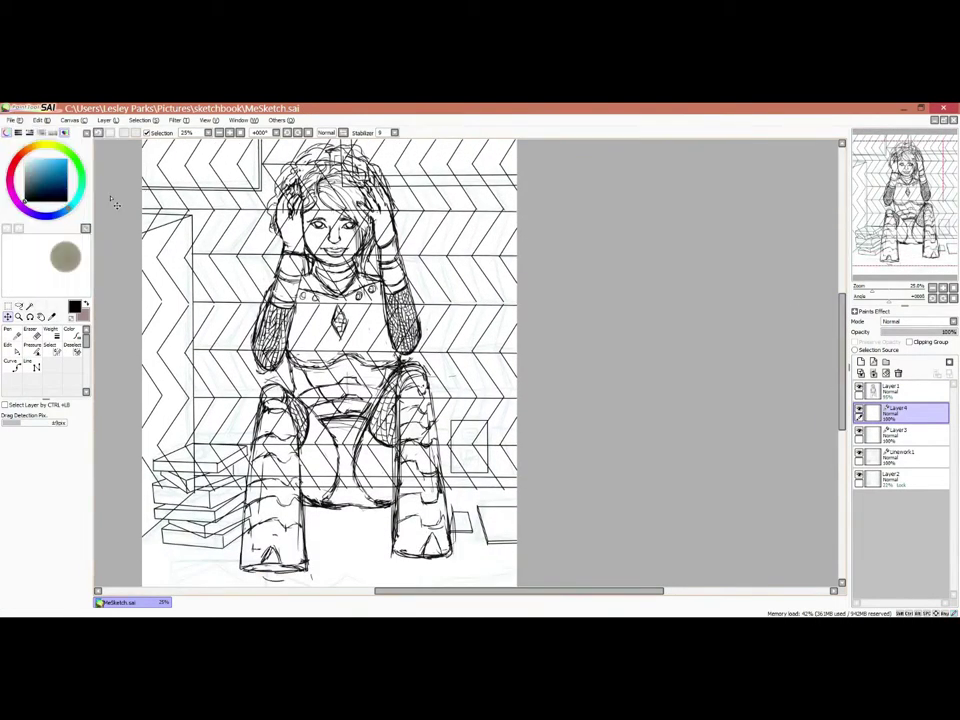
scroll(499, 199, "right", 1)
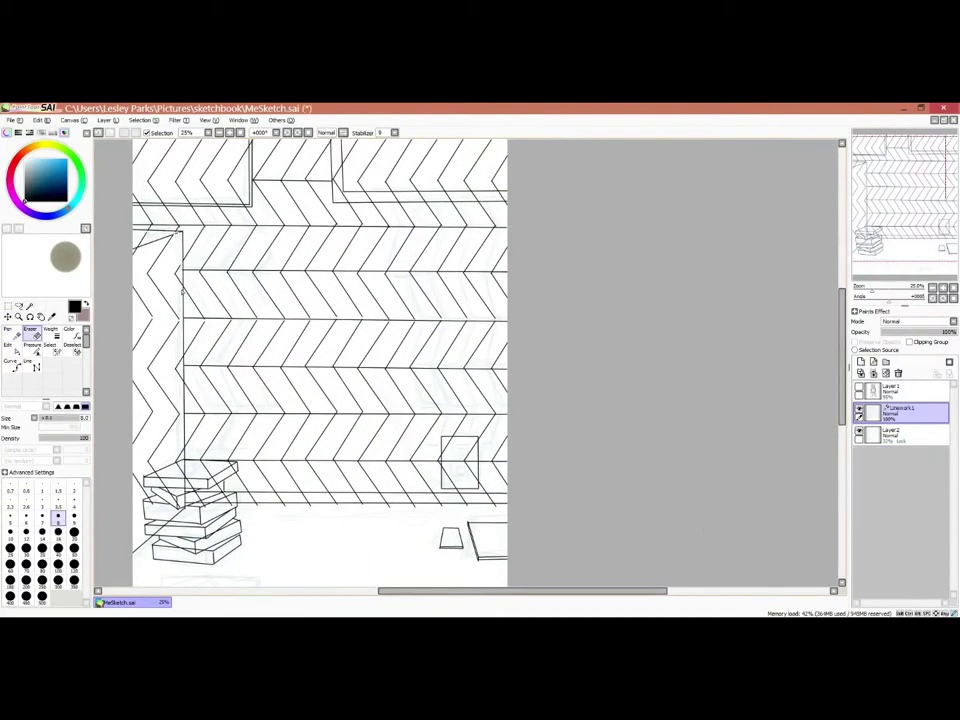
Erase the chevron lines crossing the cabinet, the book stack and the wall outlet plate on Linework1.
left_click(9, 345)
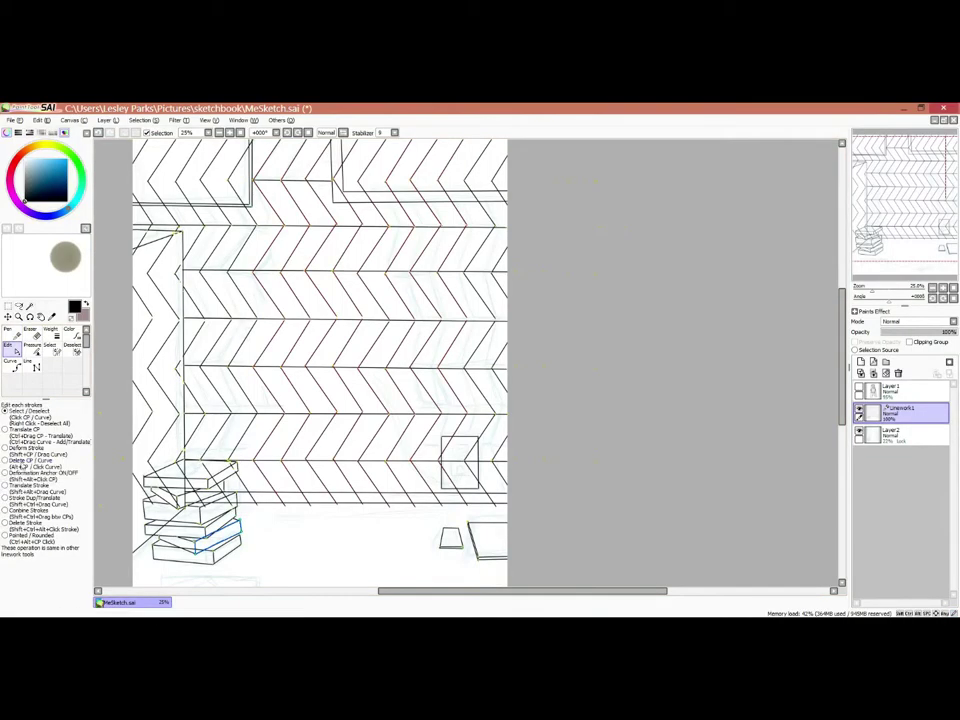
left_click(177, 272)
key("e")
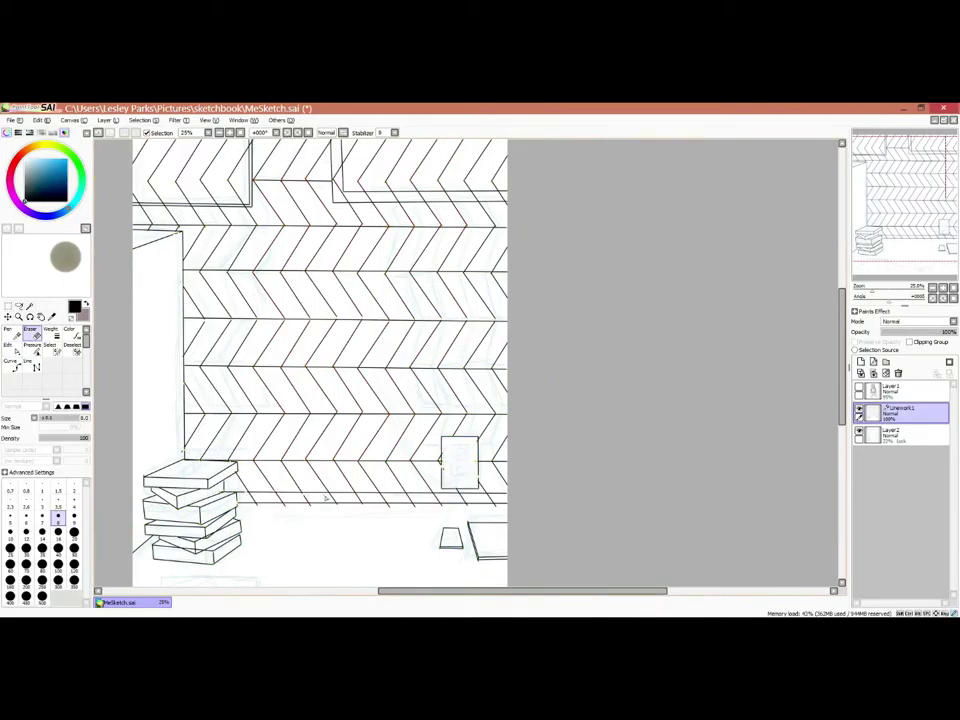
Trim the chevron ends below the baseboard's upper edge and erase the pattern inside the upper-left wall frame.
key("c")
scroll(464, 502, "up", 3)
key("e")
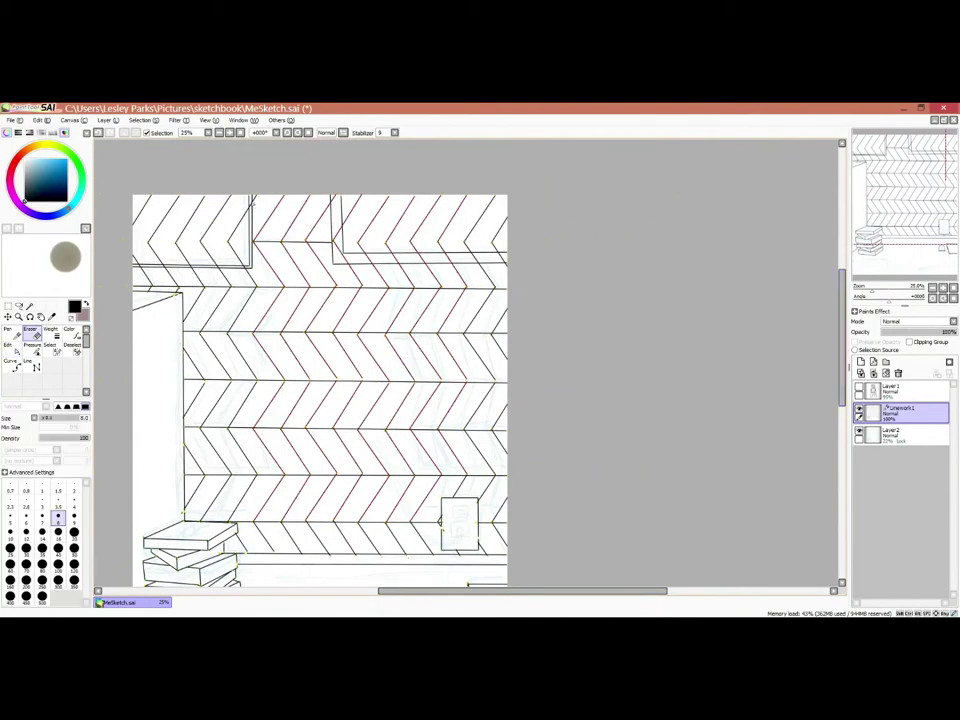
key("c")
key("e")
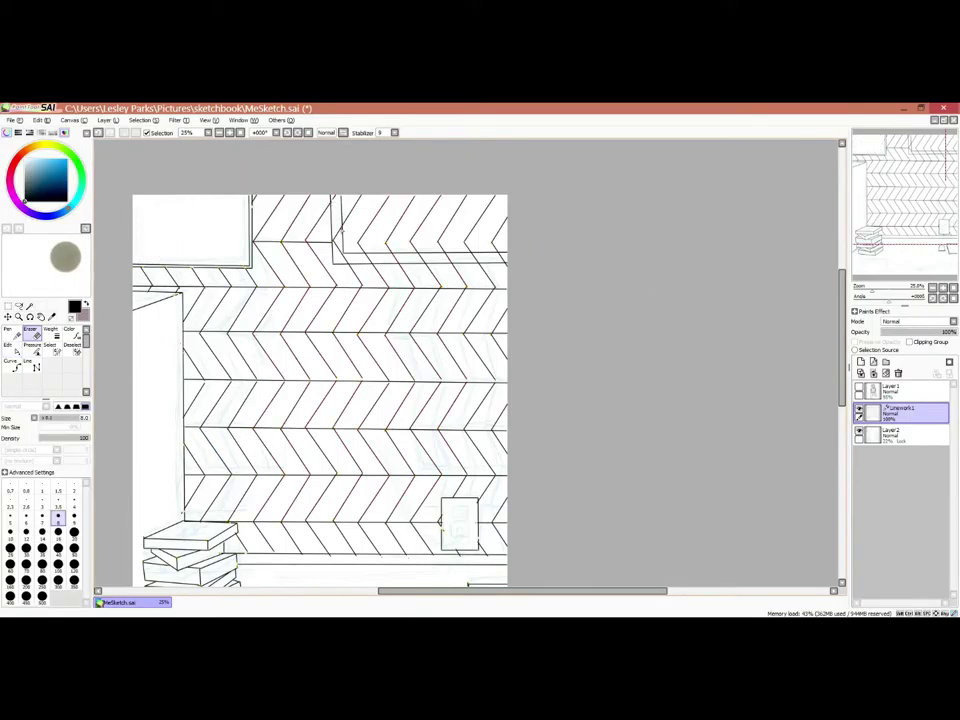
key("c")
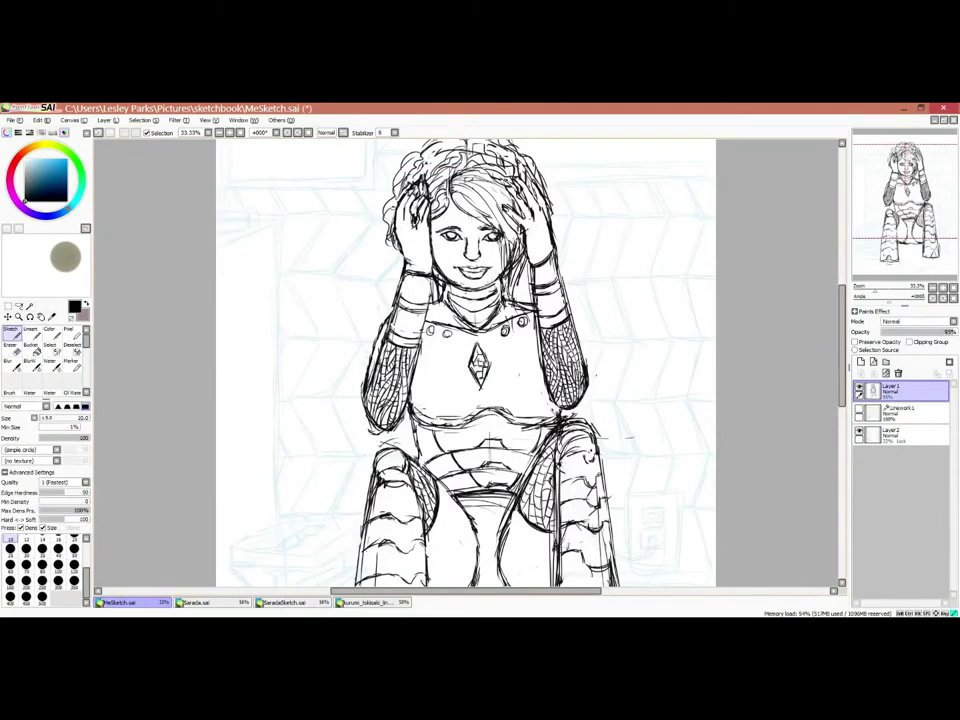
Redraw the chest diamond on Layer1 as a plain outline and replace the neckline studs with small flat ovals.
key("n")
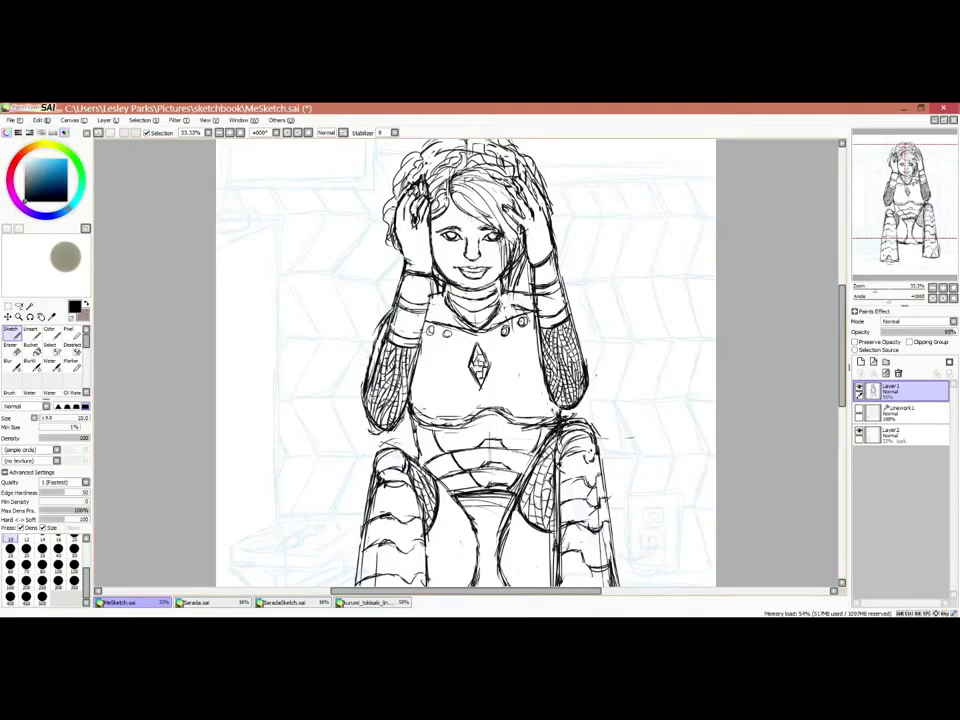
mouse_move(472, 348)
left_mouse_down()
mouse_move(486, 368)
mouse_move(478, 386)
left_mouse_up()
left_click_drag(521, 320, 503, 332)
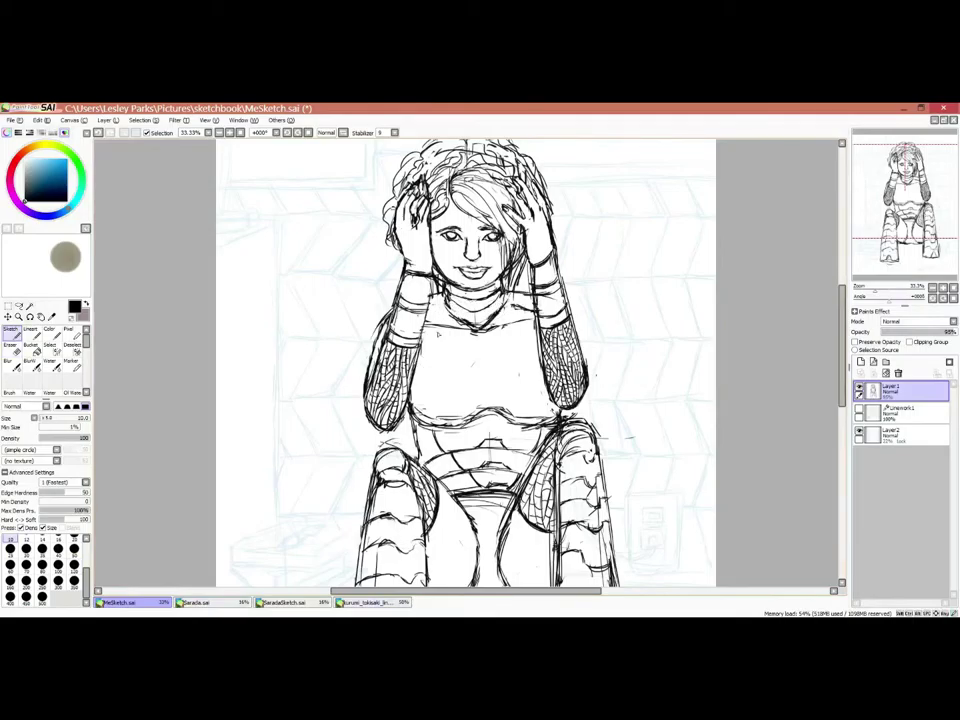
left_click_drag(476, 356, 483, 374)
scroll(466, 360, "down", 1)
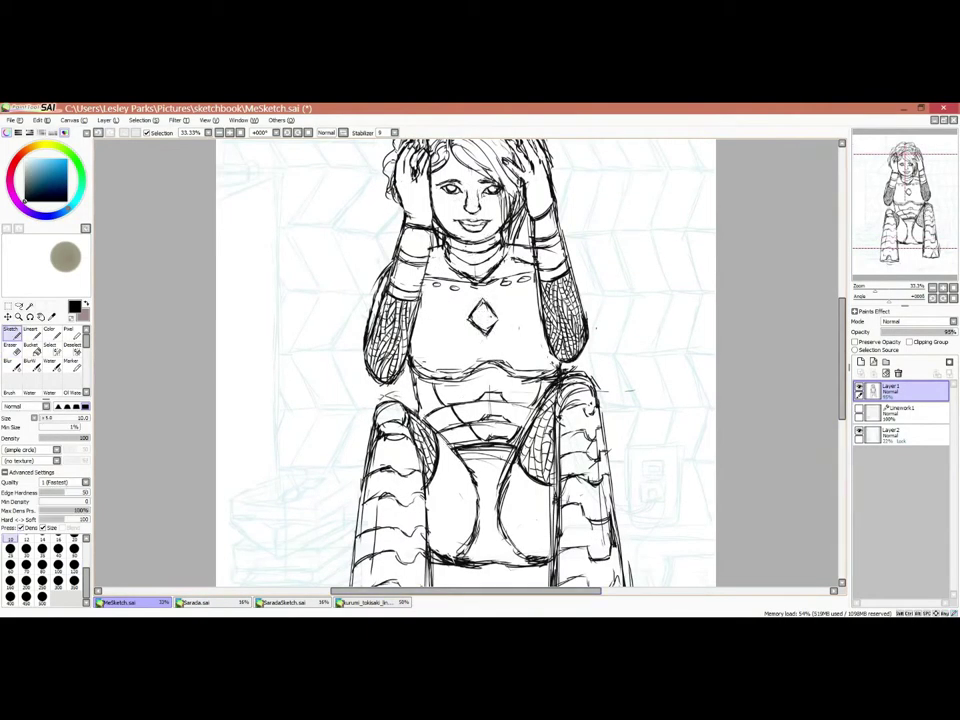
scroll(466, 360, "down", 1)
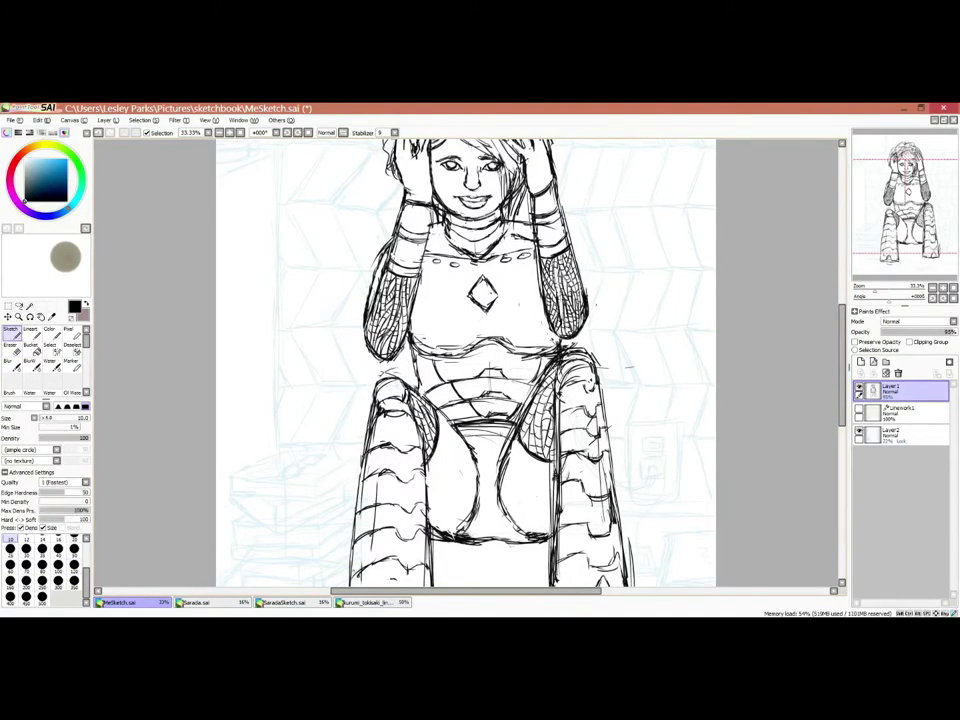
Recolour the figure sketch on Layer1 light blue with its opacity preserved, fade the layer, and add a new layer above it.
key("ctrl+minus")
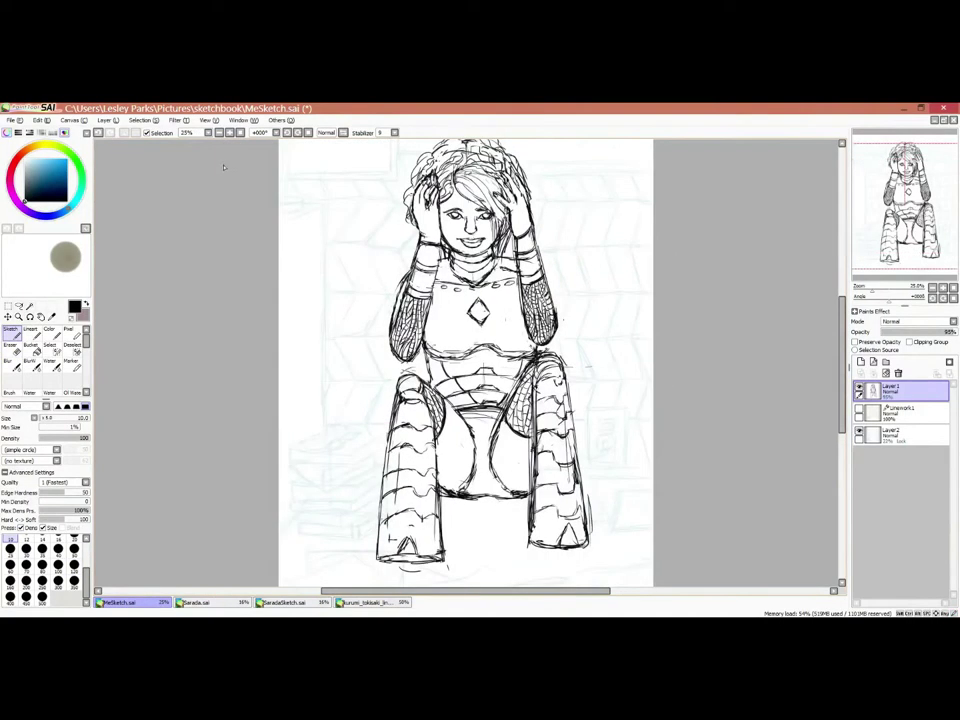
key("ctrl+minus")
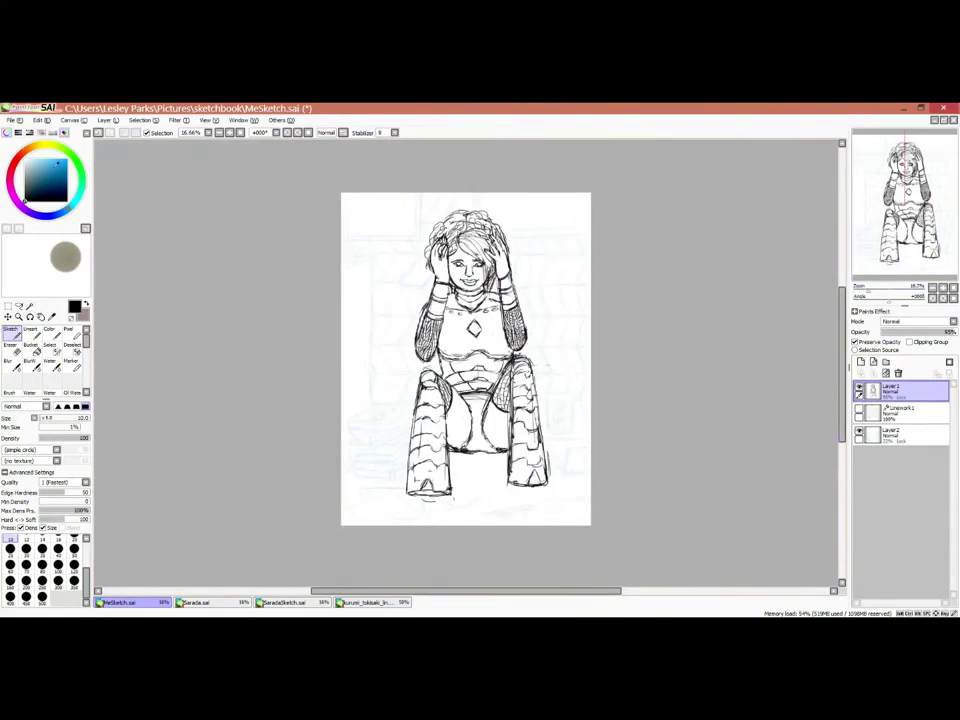
left_click_drag(440, 220, 515, 345)
left_click_drag(425, 380, 535, 480)
left_click(860, 362)
left_click(895, 412)
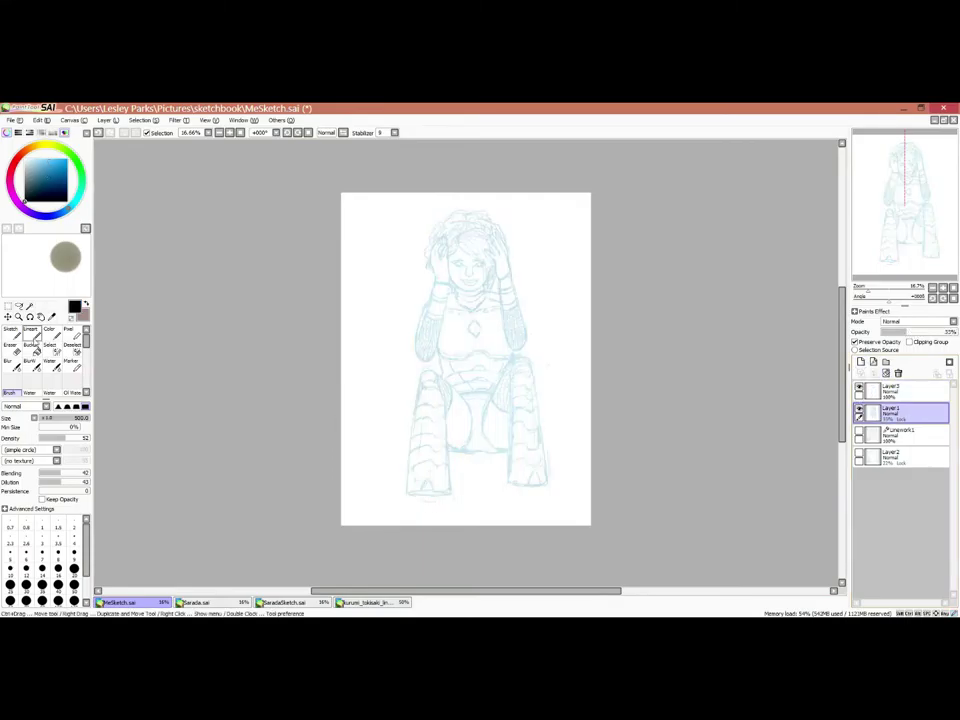
Ink the eyes, nose and lips on Layer3 with fine lines and fill in both eyebrows using a size 3 brush.
left_click(900, 390)
scroll(515, 253, "up", 5)
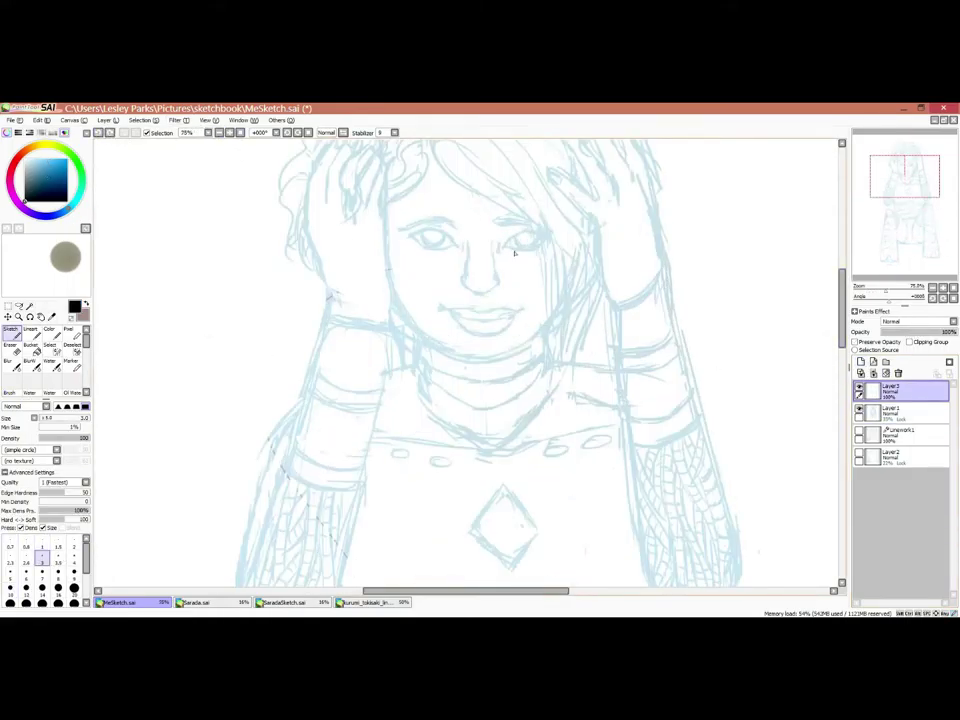
scroll(515, 253, "up", 2)
left_click_drag(538, 318, 622, 290)
left_click_drag(379, 287, 450, 315)
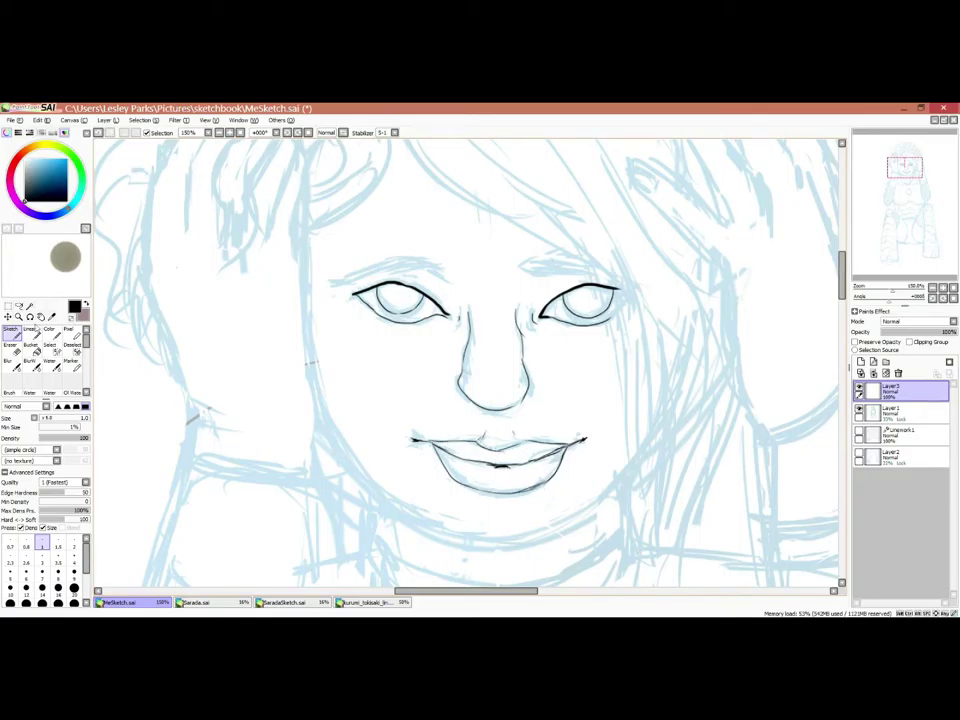
left_click(41, 550)
left_click_drag(530, 270, 562, 264)
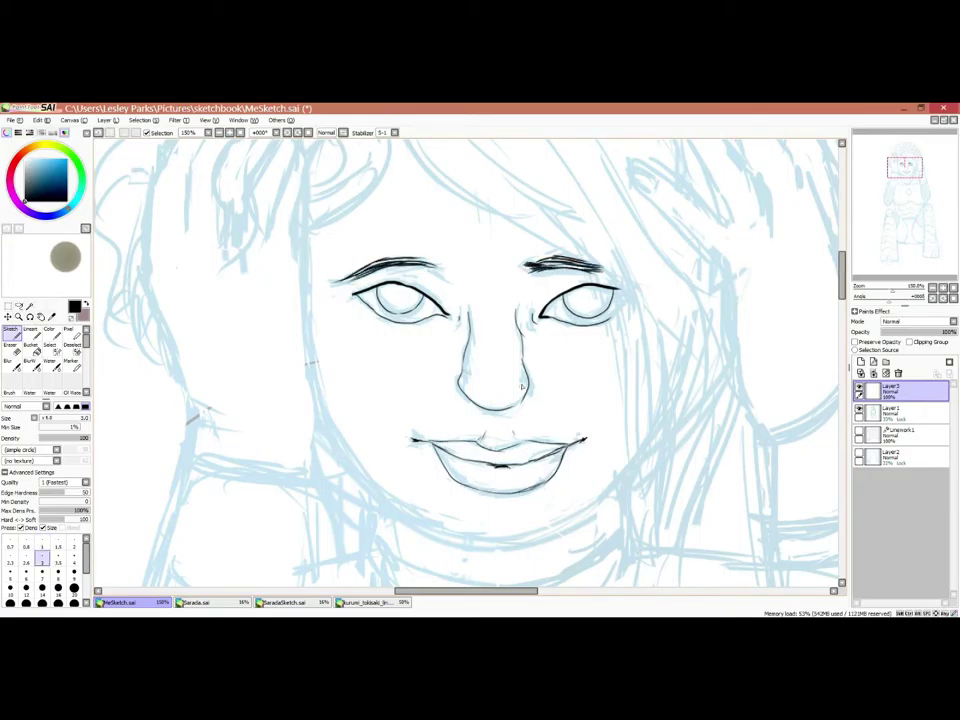
Ink the jawline, neck sides and curved collar lines with a size 1 brush.
left_click(41, 541)
left_click_drag(318, 415, 432, 532)
scroll(620, 461, "down", 3)
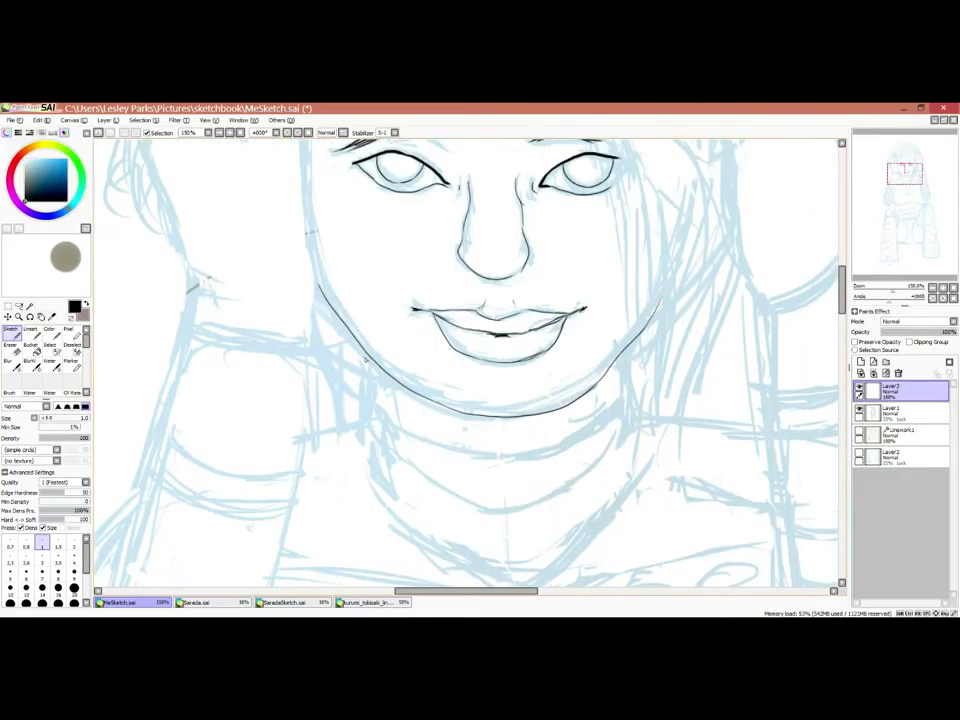
mouse_move(366, 352)
left_mouse_down()
mouse_move(362, 437)
mouse_move(515, 491)
left_mouse_up()
scroll(400, 350, "down", 2)
scroll(380, 370, "up", 2)
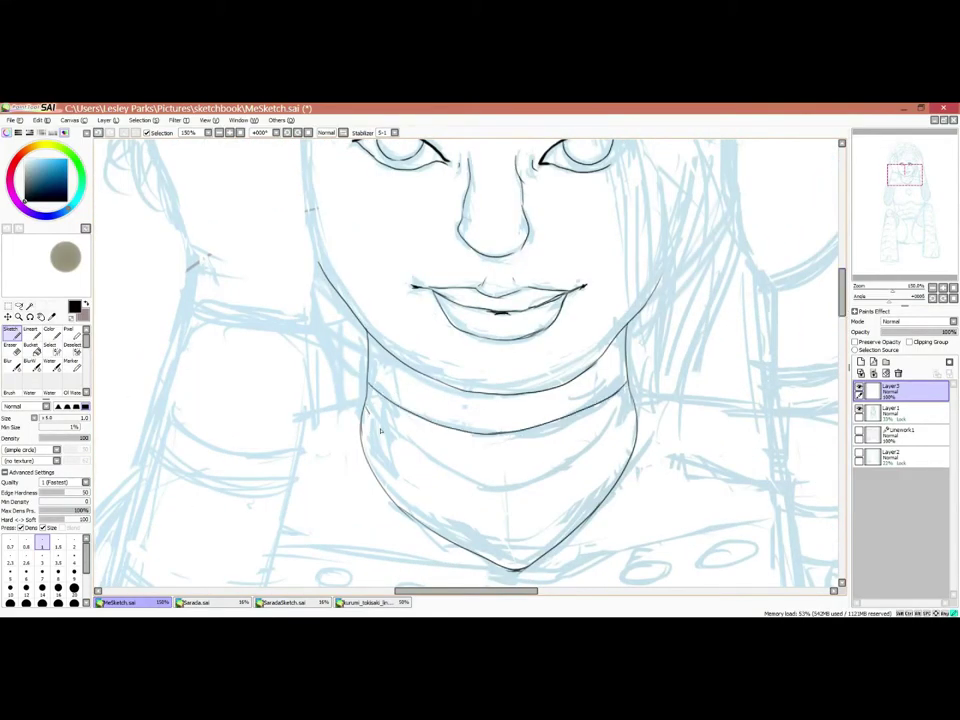
Ink the hair parting and the long side-swept fringe strands falling past the right side of the face.
scroll(369, 382, "up", 3)
scroll(369, 382, "down", 2)
scroll(832, 257, "up", 3)
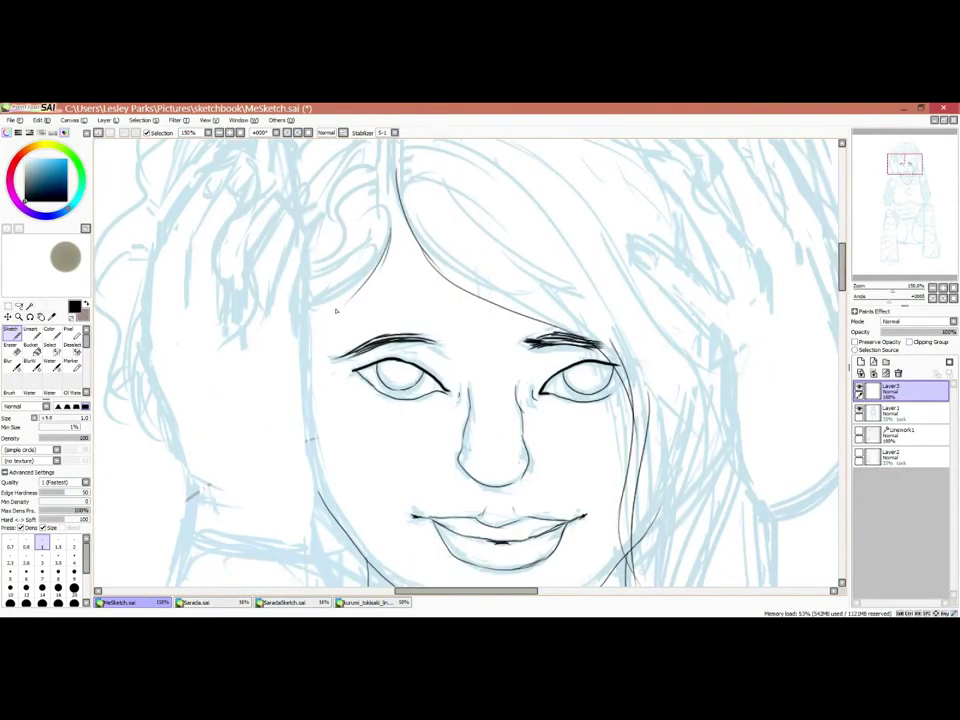
left_click_drag(398, 225, 560, 388)
scroll(684, 334, "down", 2)
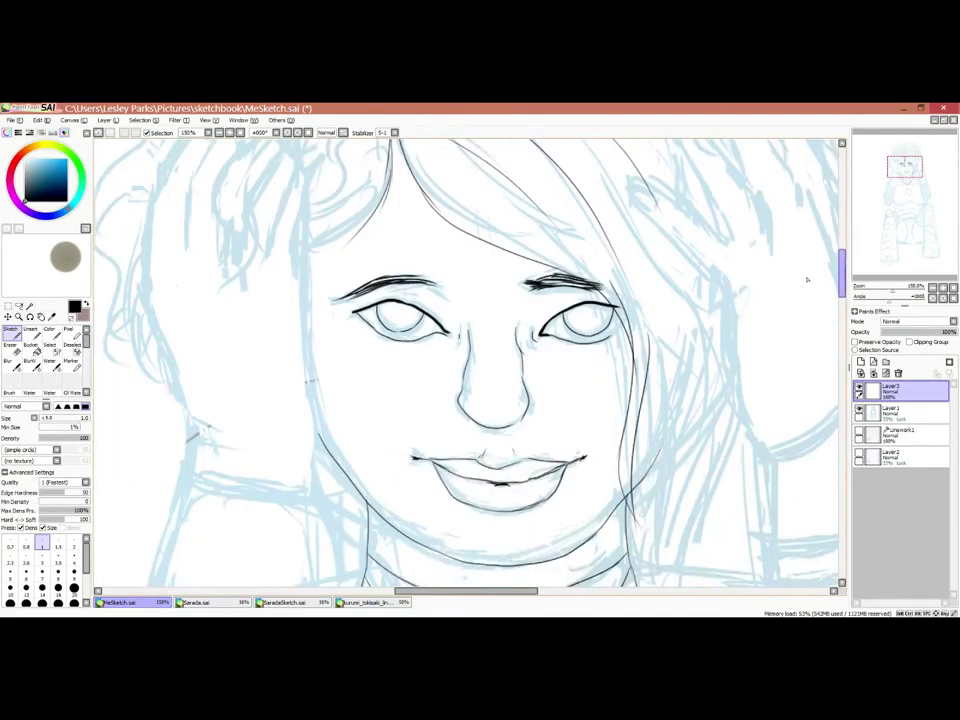
scroll(684, 334, "up", 2)
scroll(684, 334, "down", 2)
key("e")
scroll(430, 288, "up", 2)
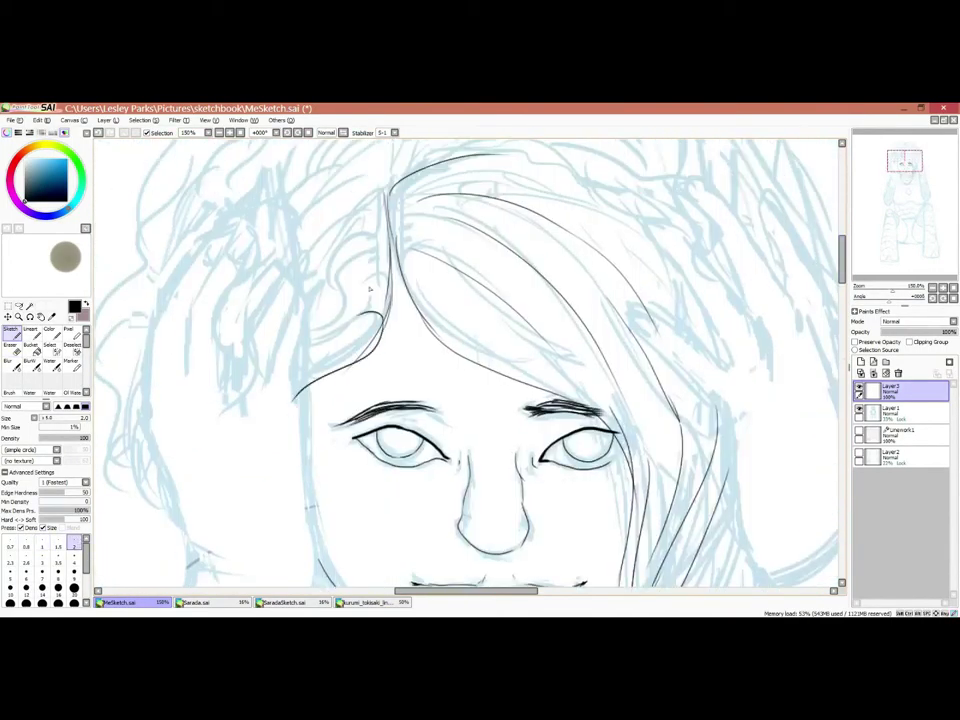
Ink the small curls and fine hairline strands beside the parting above the left temple with a size 2 brush.
left_click_drag(380, 296, 345, 348)
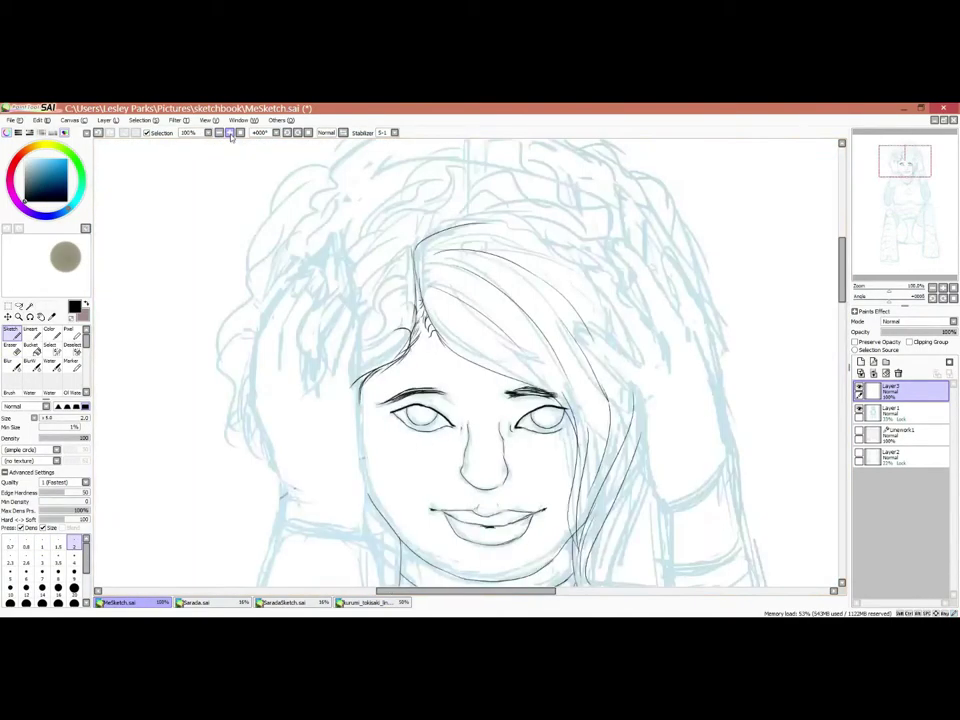
left_click_drag(360, 250, 330, 320)
scroll(464, 234, "up", 3)
scroll(464, 234, "up", 1)
Ink the crown outline and the wavy locks running from the centre parting over the left half of the head.
left_click_drag(300, 185, 460, 175)
left_click_drag(280, 230, 140, 400)
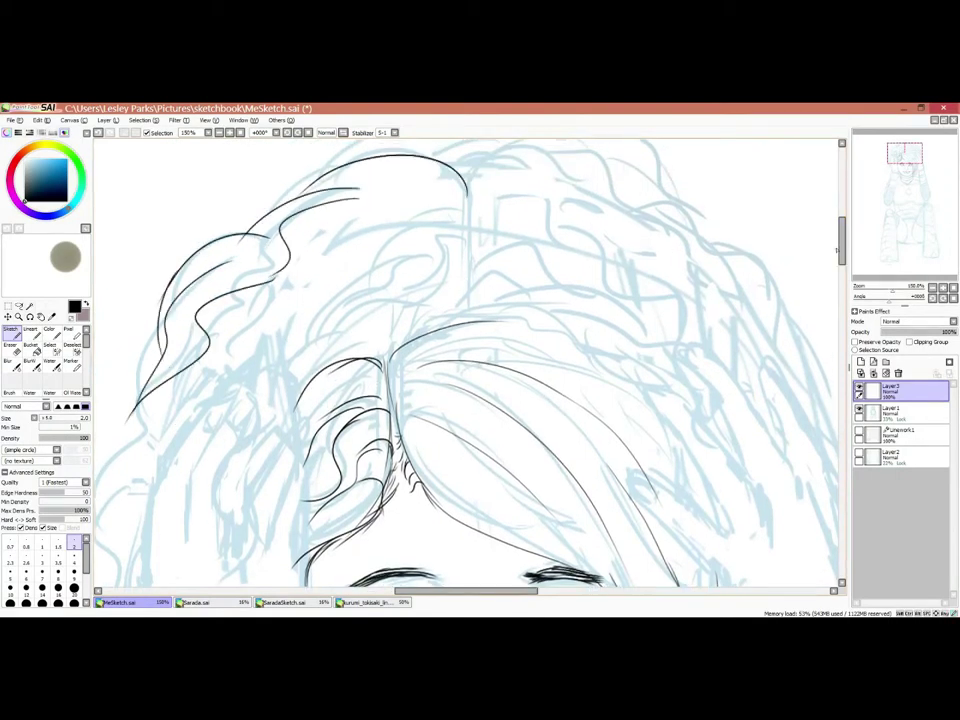
left_click_drag(463, 180, 465, 300)
left_click_drag(345, 180, 200, 260)
left_click_drag(340, 215, 150, 270)
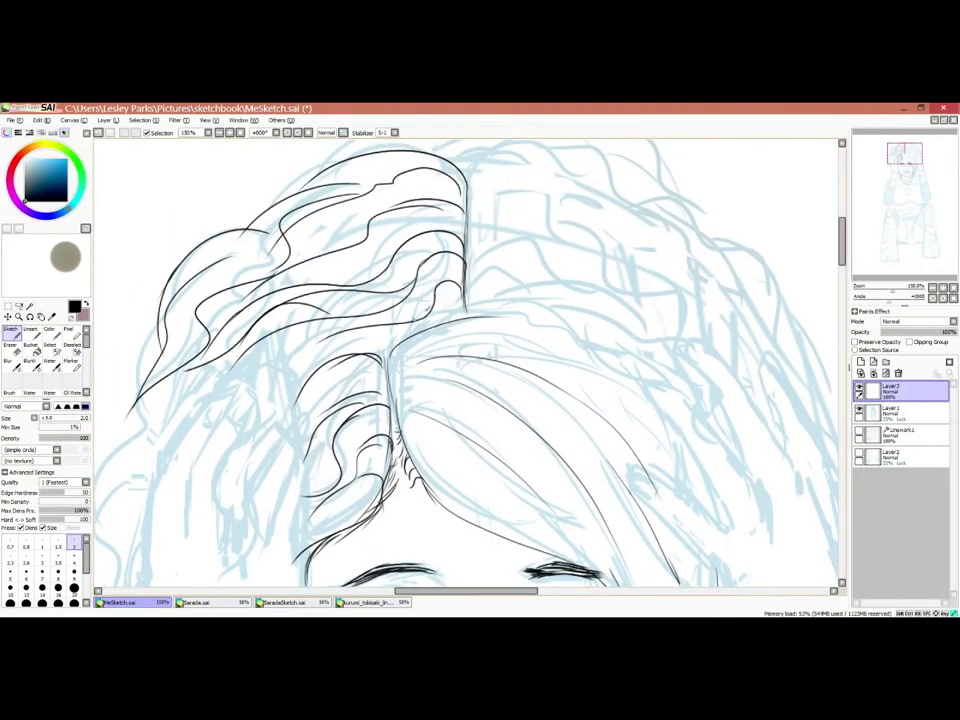
left_click_drag(320, 240, 200, 300)
left_click_drag(297, 272, 315, 310)
Ink the loose outer curls hanging down behind the hand on the left side of the head.
scroll(821, 262, "down", 3)
left_click_drag(200, 160, 165, 395)
left_click_drag(222, 325, 245, 425)
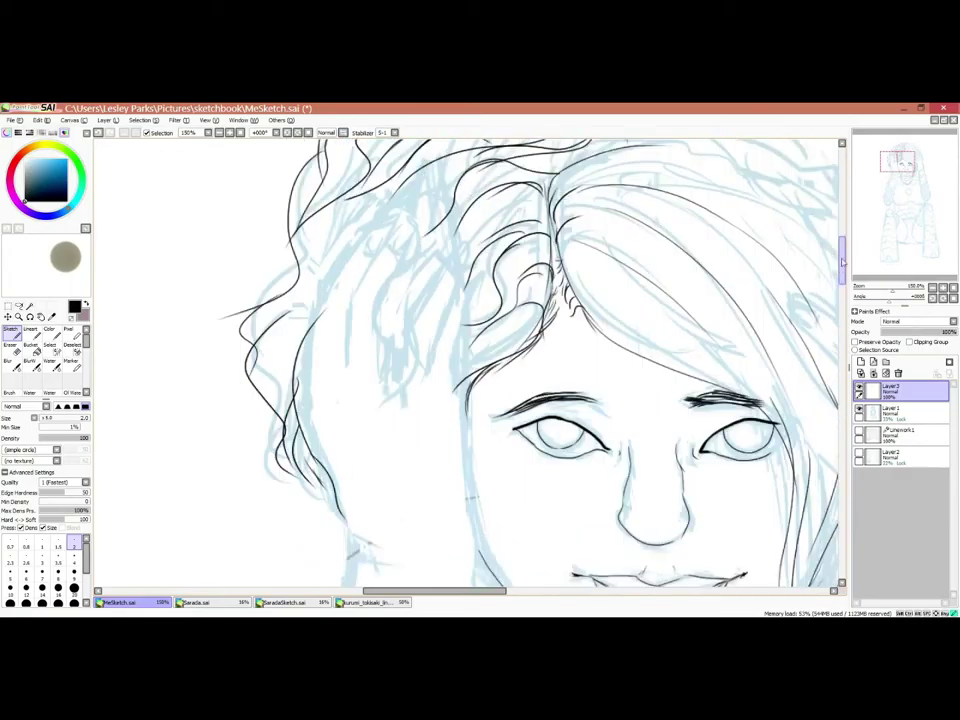
Ink the wavy locks and outer hair contour on the right half of the head from the centre parting outward.
scroll(464, 300, "up", 3)
scroll(464, 300, "left", 3)
scroll(464, 360, "right", 5)
left_click_drag(290, 257, 490, 405)
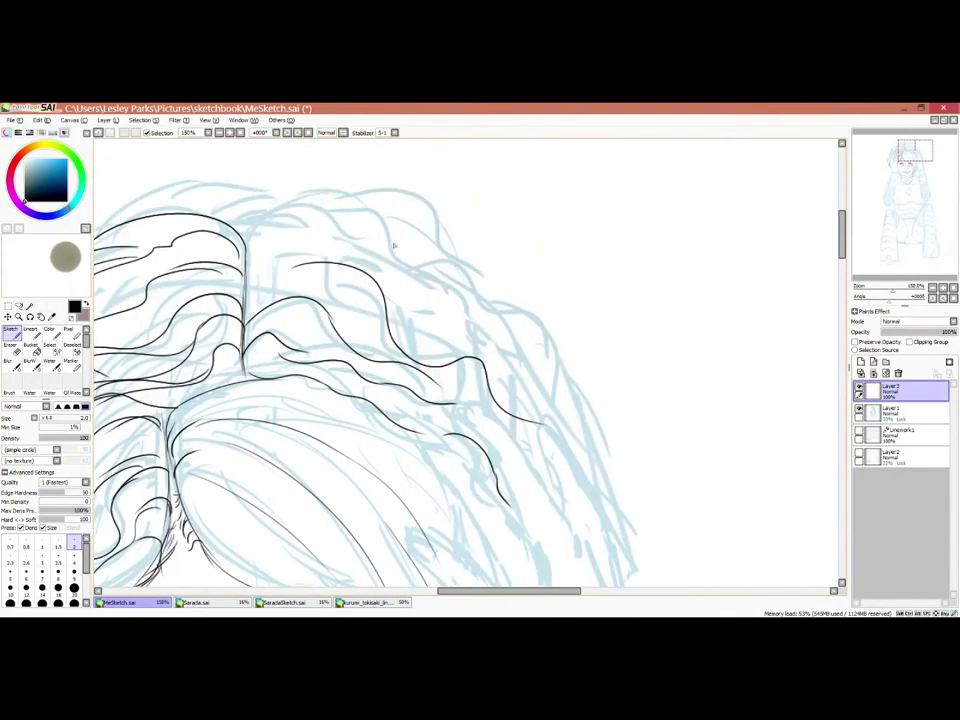
left_click_drag(500, 255, 585, 400)
left_click_drag(470, 390, 630, 470)
left_click_drag(426, 194, 387, 285)
left_click_drag(324, 132, 187, 238)
scroll(517, 330, "down", 3)
Hide and show the Layer1 sketch to check the inked face and hair on their own.
left_click(859, 411)
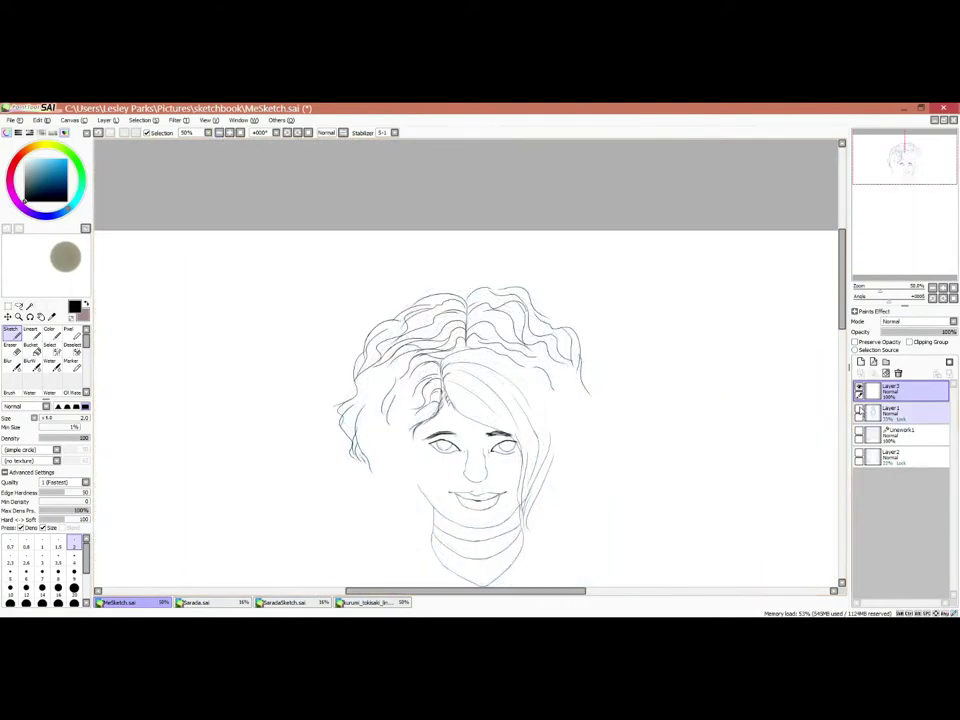
left_click(859, 411)
left_click(859, 411)
left_click(859, 411)
left_click(859, 411)
scroll(460, 497, "up", 3)
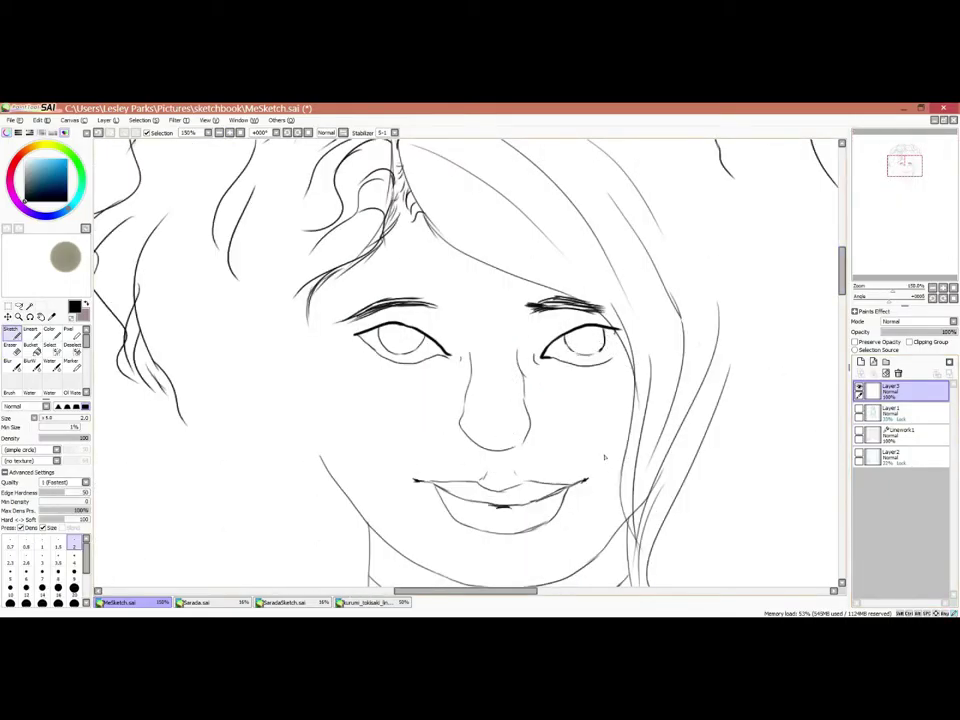
scroll(587, 480, "up", 3)
left_click(859, 411)
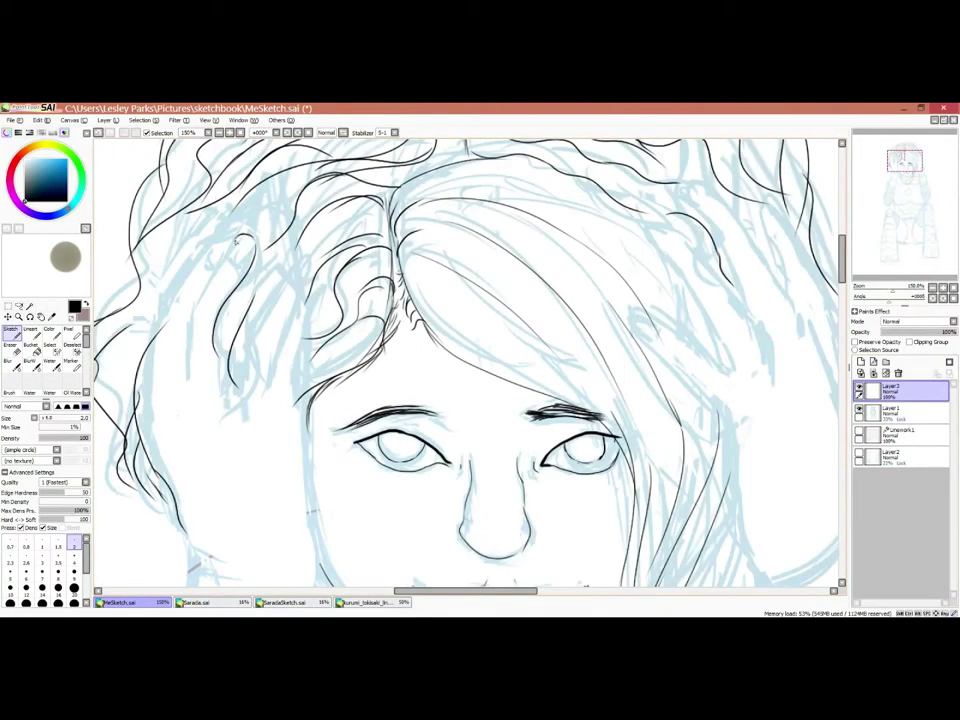
Ink the fingers, fingernails and side contours of the left-hand-side hand down to the wrist.
left_click_drag(186, 340, 238, 241)
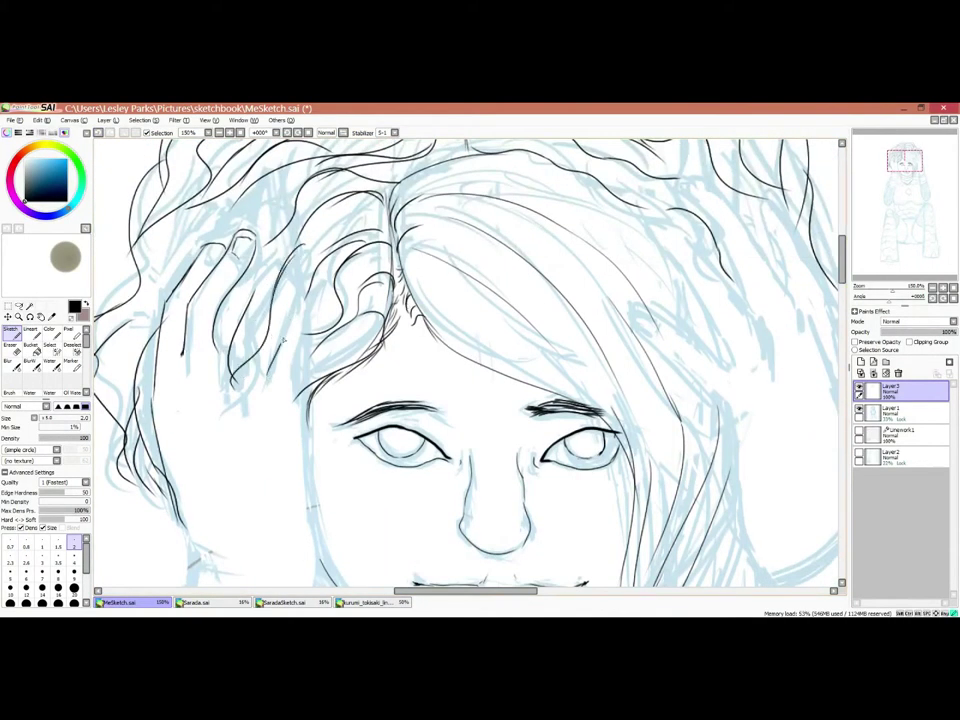
left_click_drag(264, 314, 304, 293)
scroll(470, 360, "down", 3)
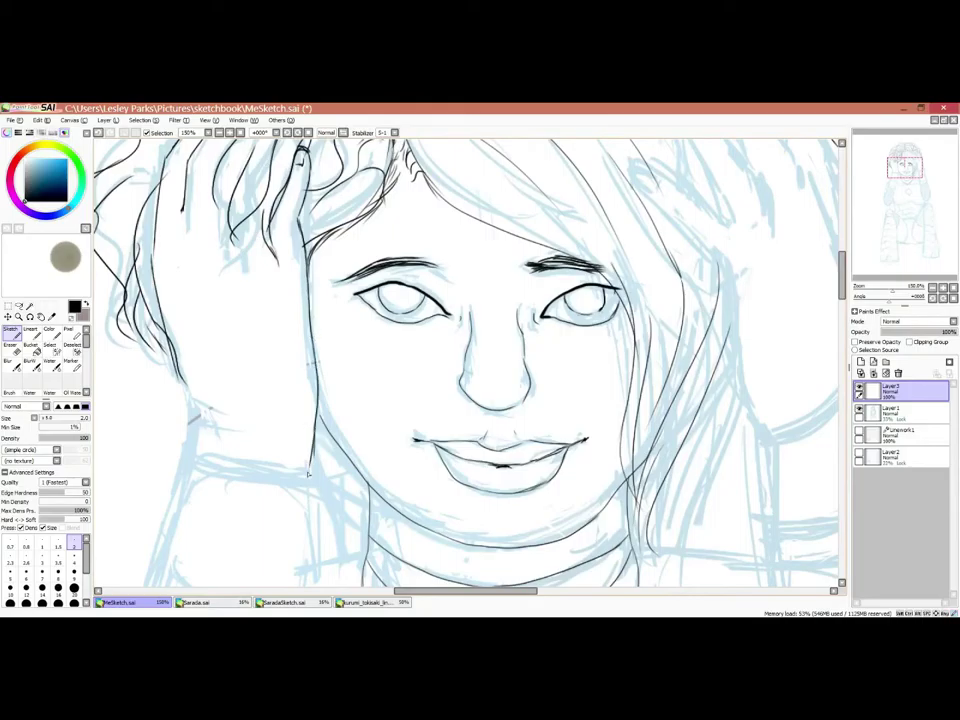
scroll(470, 360, "up", 2)
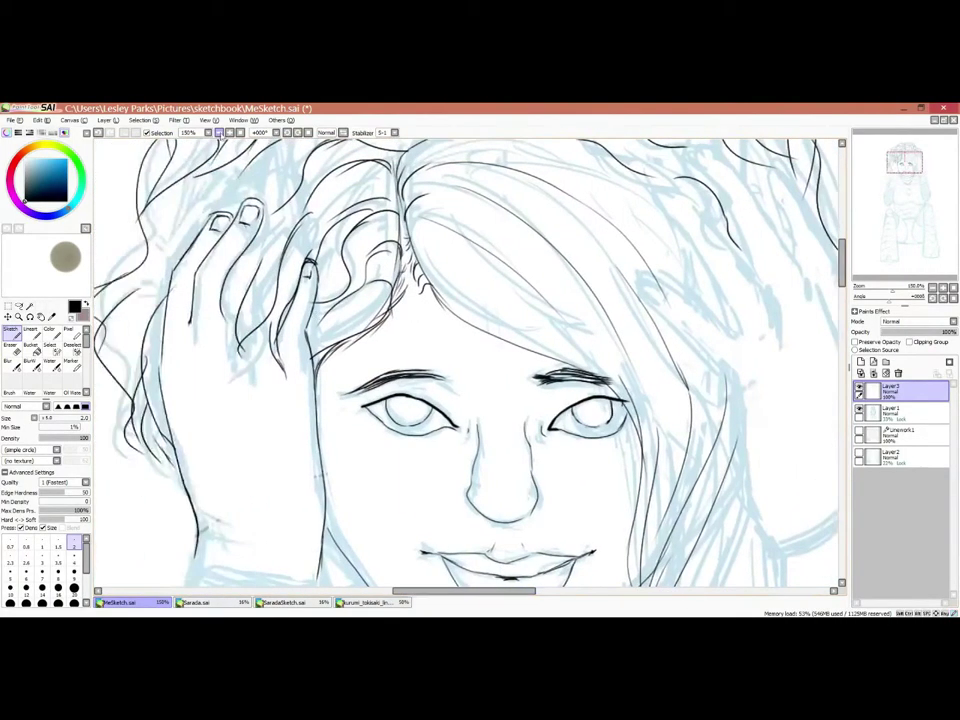
scroll(470, 360, "down", 2)
scroll(470, 360, "down", 5)
scroll(600, 335, "up", 5)
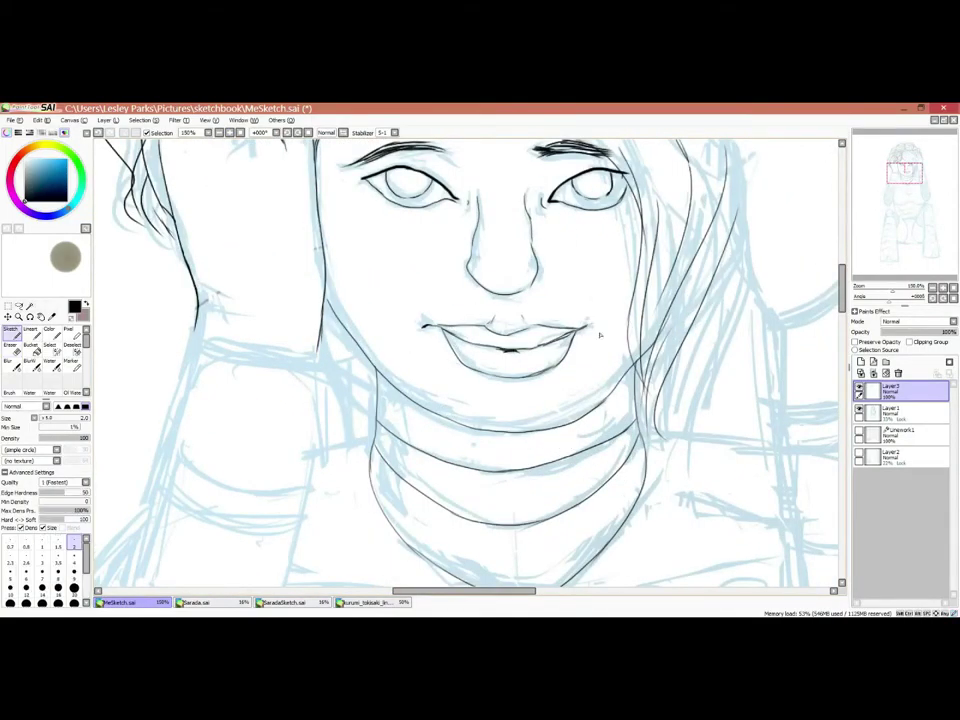
Ink the outer contour of the left-hand-side forearm from the wrist down around the elbow.
scroll(470, 360, "down", 5)
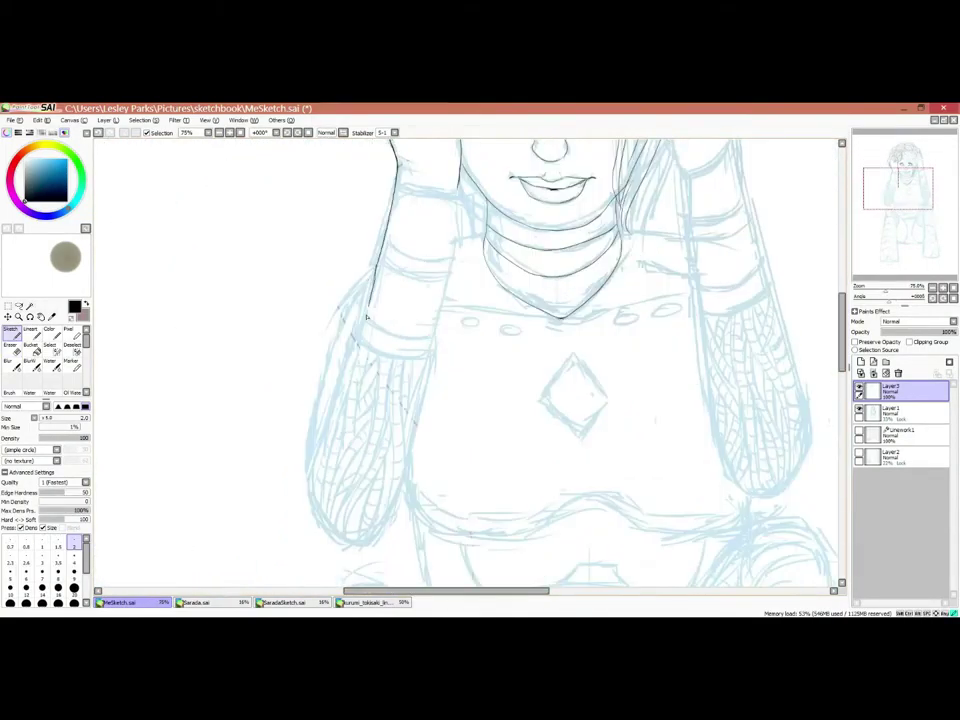
scroll(470, 360, "up", 5)
scroll(470, 360, "down", 3)
left_click_drag(225, 200, 192, 475)
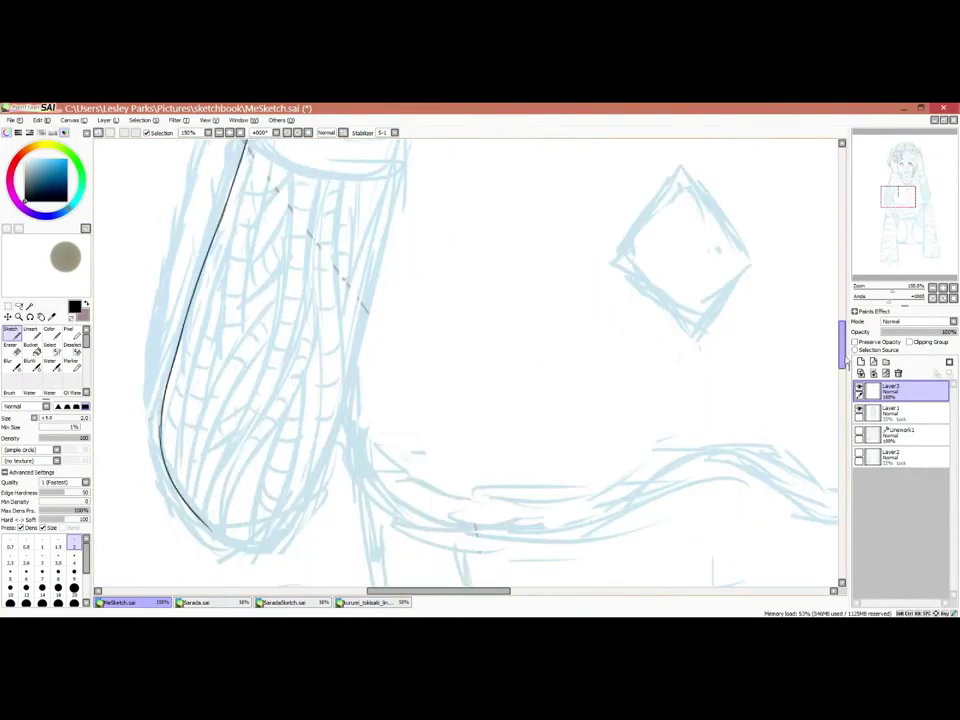
Ink the two curved edges of the lower armband near the elbow on the left-hand-side forearm.
scroll(470, 360, "up", 3)
left_click_drag(250, 328, 392, 358)
scroll(294, 410, "down", 3)
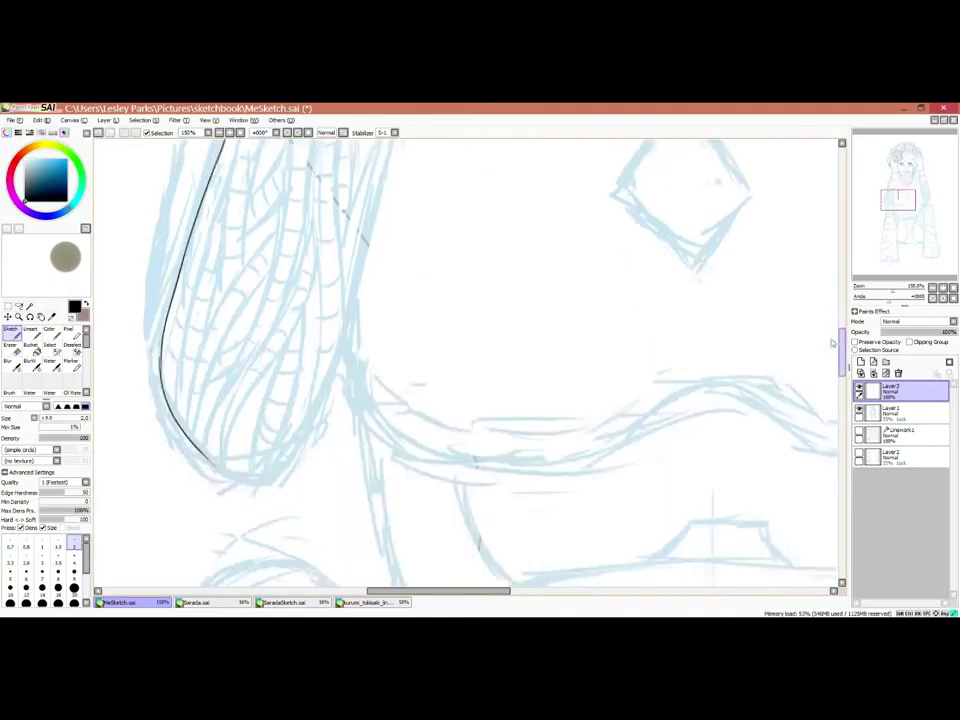
scroll(294, 410, "up", 4)
left_click_drag(262, 428, 392, 452)
left_click_drag(843, 308, 843, 284)
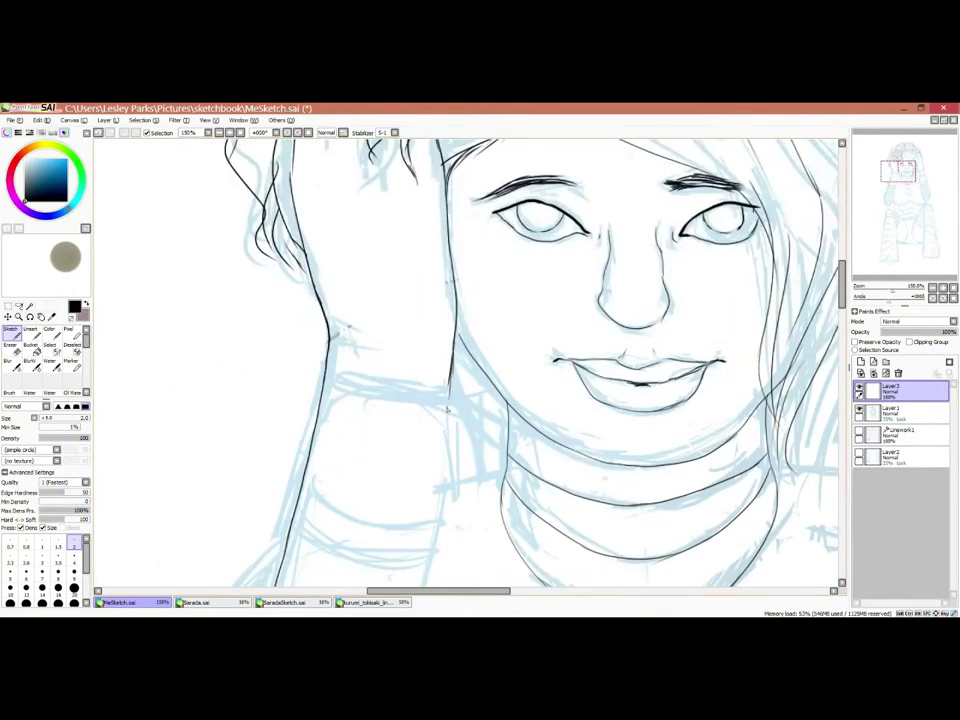
Ink the inner edge of the left-hand-side forearm, its middle armband and the glove line at the wrist.
scroll(441, 353, "down", 3)
scroll(441, 353, "down", 2)
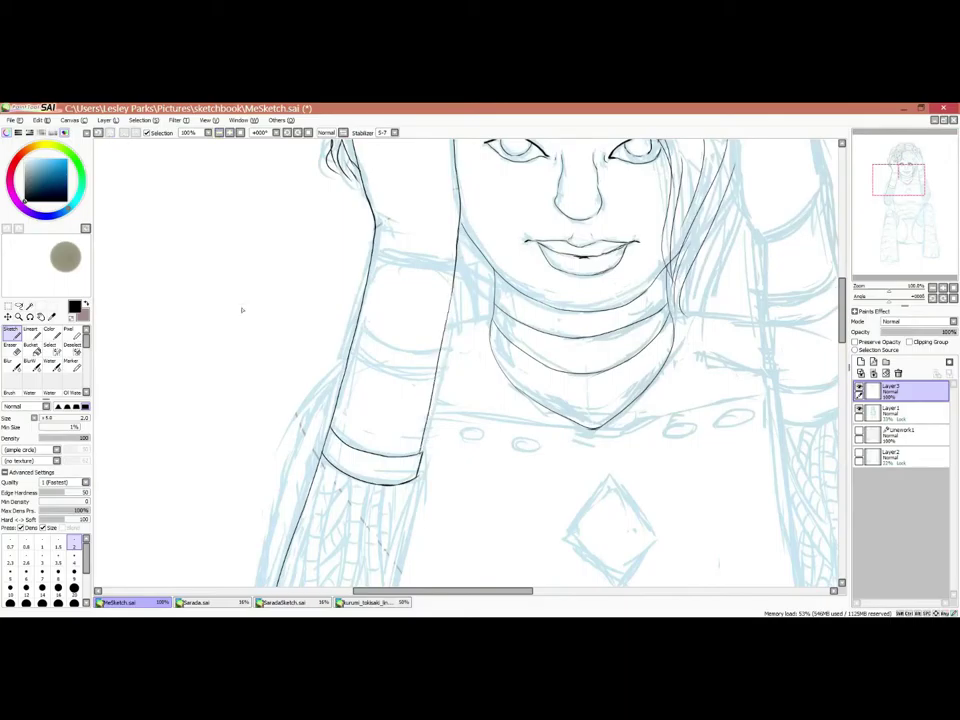
left_click_drag(451, 288, 421, 458)
left_click_drag(355, 337, 441, 356)
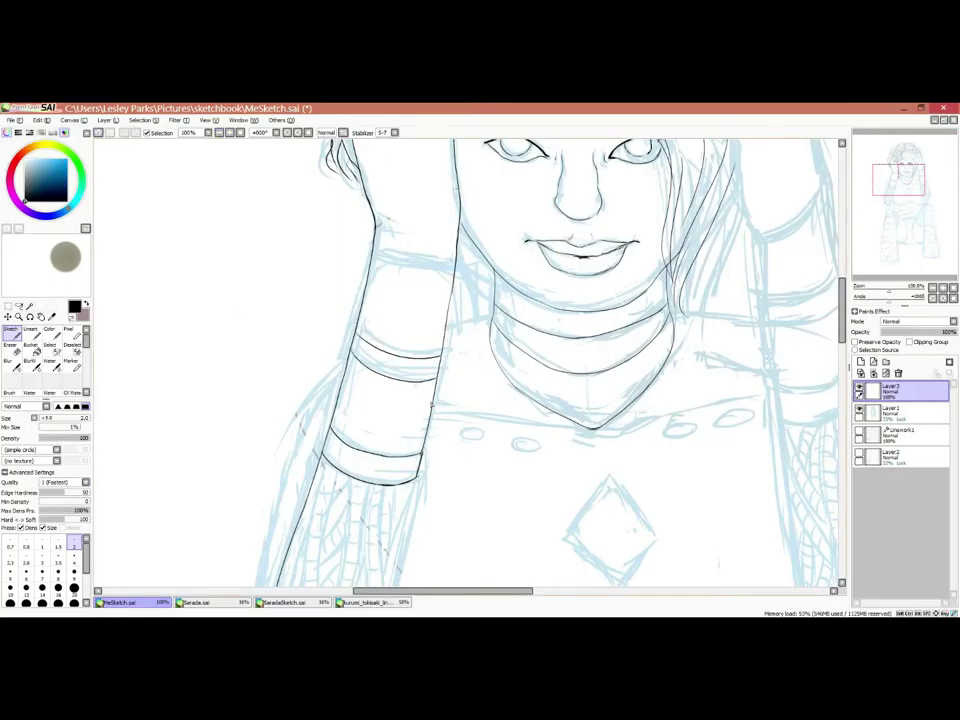
scroll(755, 280, "up", 2)
scroll(755, 280, "right", 2)
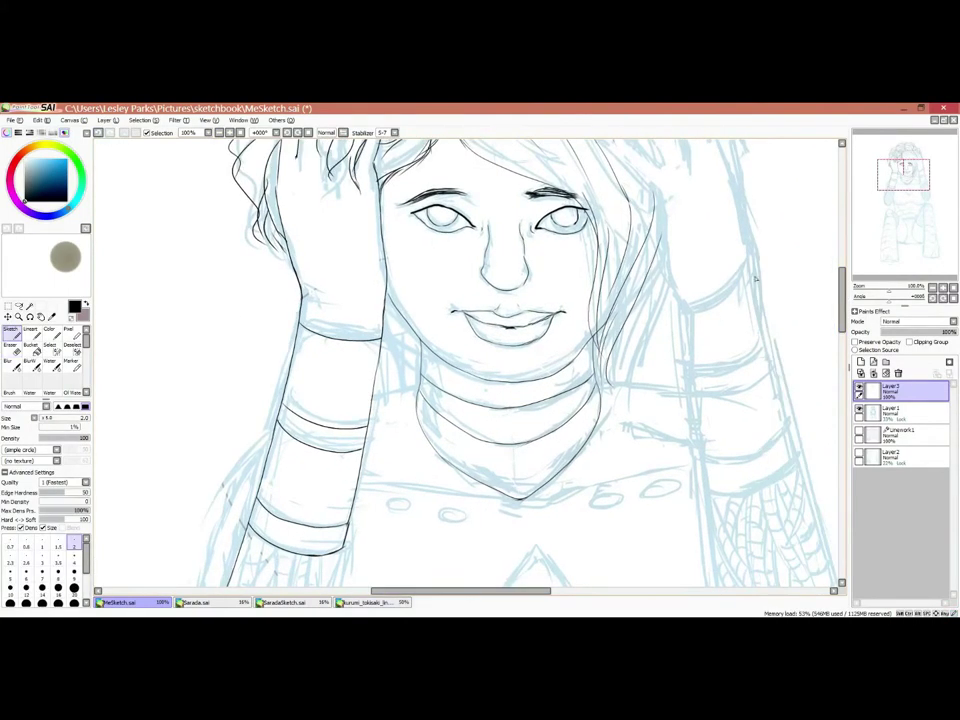
Ink the wrist line on the right-hand-side arm, then the left-hand-side shoulder line, upper arm and inner elbow contours.
scroll(705, 364, "up", 1)
scroll(705, 364, "down", 3)
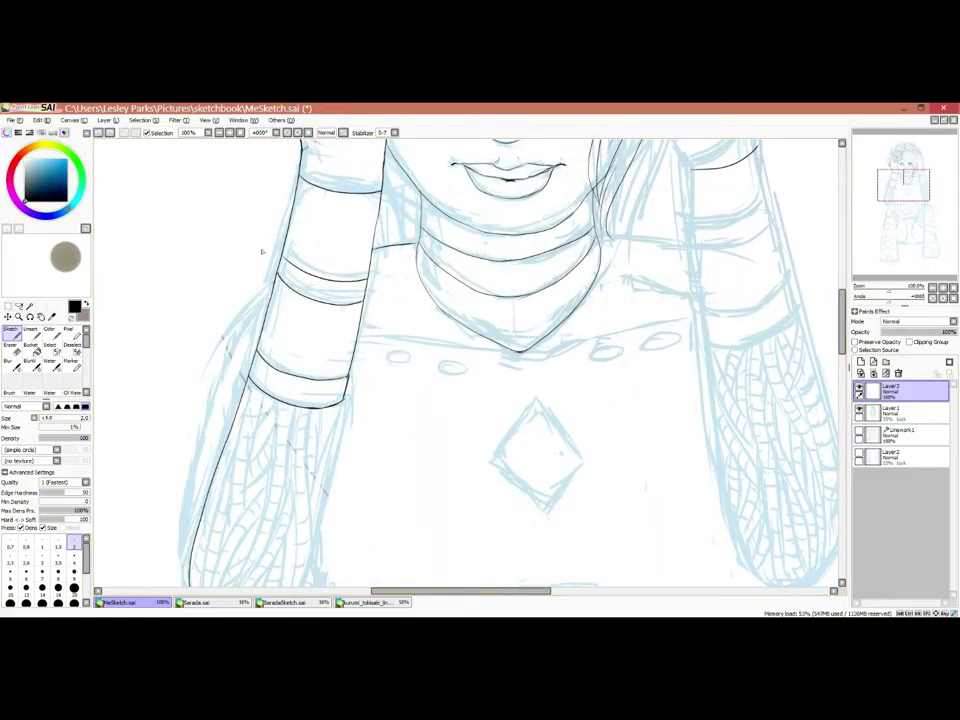
scroll(470, 360, "down", 2)
left_click_drag(258, 185, 182, 378)
scroll(470, 360, "up", 1)
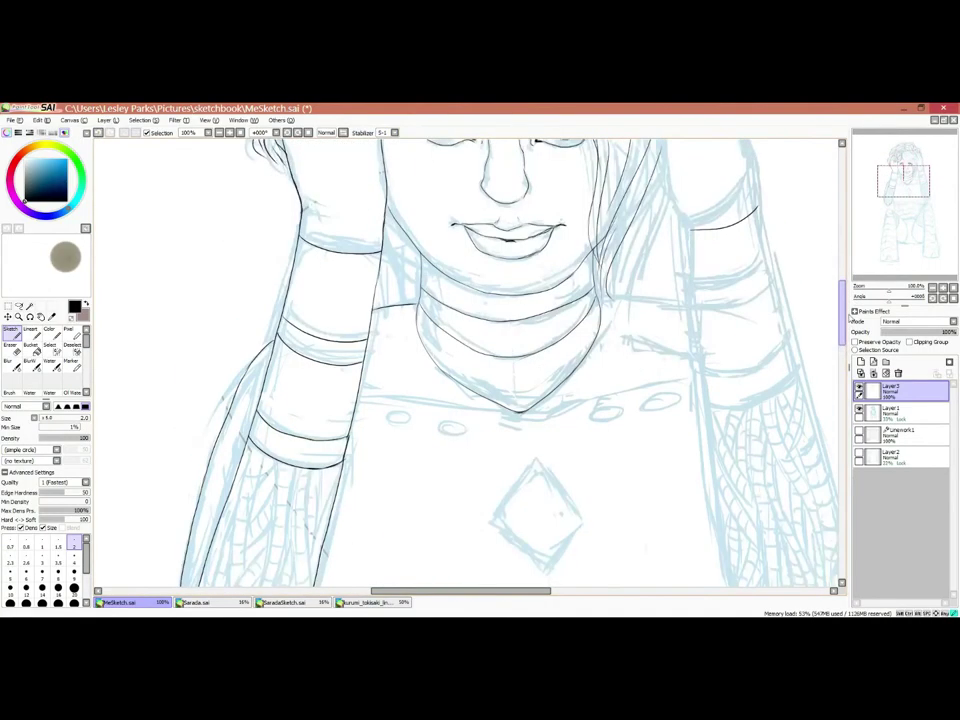
Ink the chest plate's upper edge below the collar, with its four small ovals and the loose hair strands beside the neck.
scroll(470, 360, "up", 1)
left_click_drag(358, 312, 690, 290)
scroll(672, 320, "up", 4)
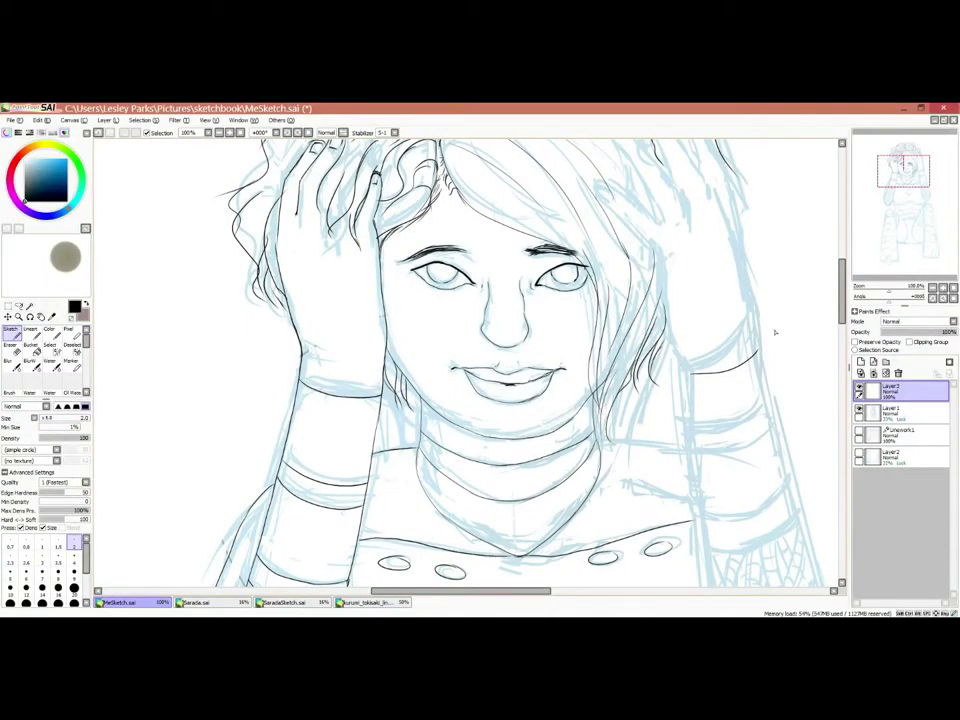
Ink the diamond emblem in the middle of the chest plate and the shoulder line on the right-hand side.
scroll(774, 332, "down", 3)
scroll(546, 381, "down", 2)
left_click_drag(536, 358, 536, 461)
left_click_drag(536, 358, 536, 461)
scroll(535, 584, "up", 5)
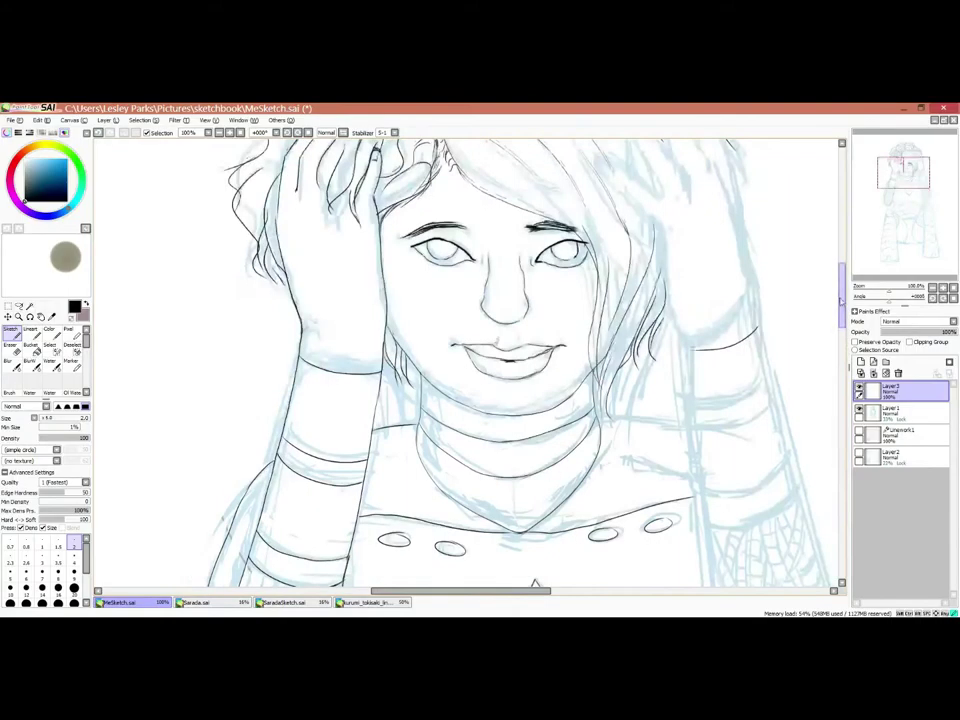
scroll(815, 258, "down", 3)
scroll(815, 258, "up", 5)
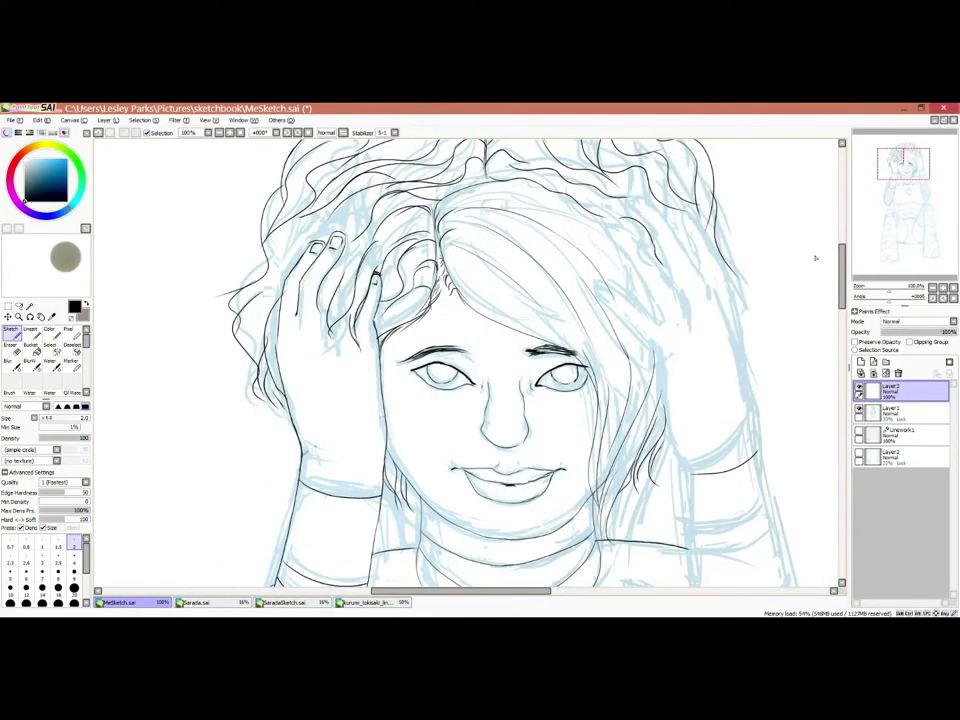
Ink the fingers, fingernails and side contours of the right-hand-side hand down to the wrist, switching to the eraser for clean-up.
key("e")
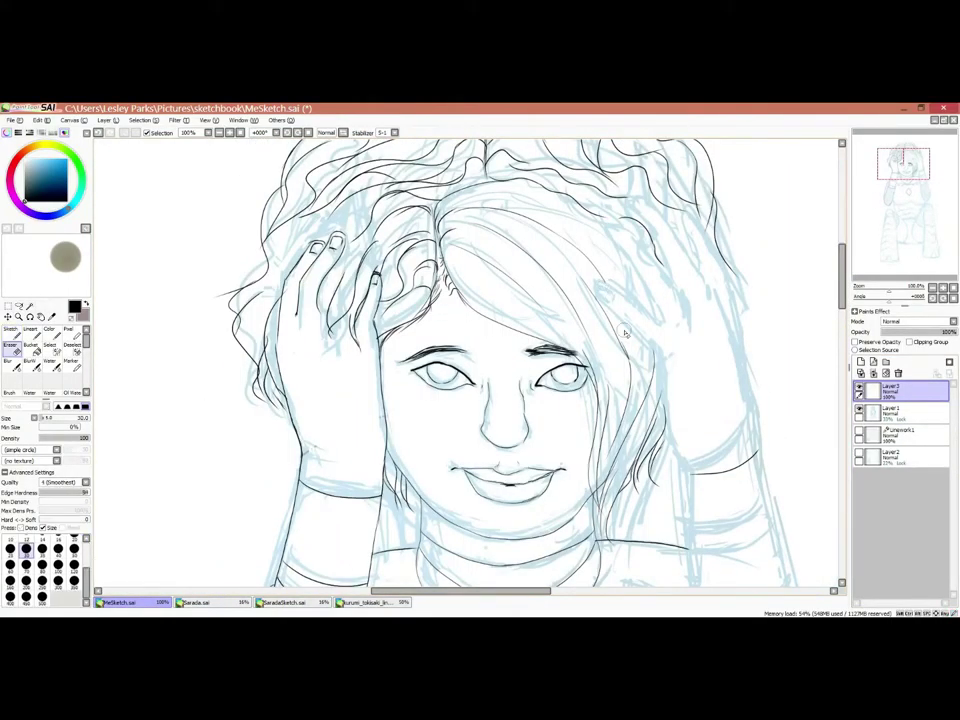
key("n")
scroll(834, 279, "down", 3)
scroll(821, 257, "up", 5)
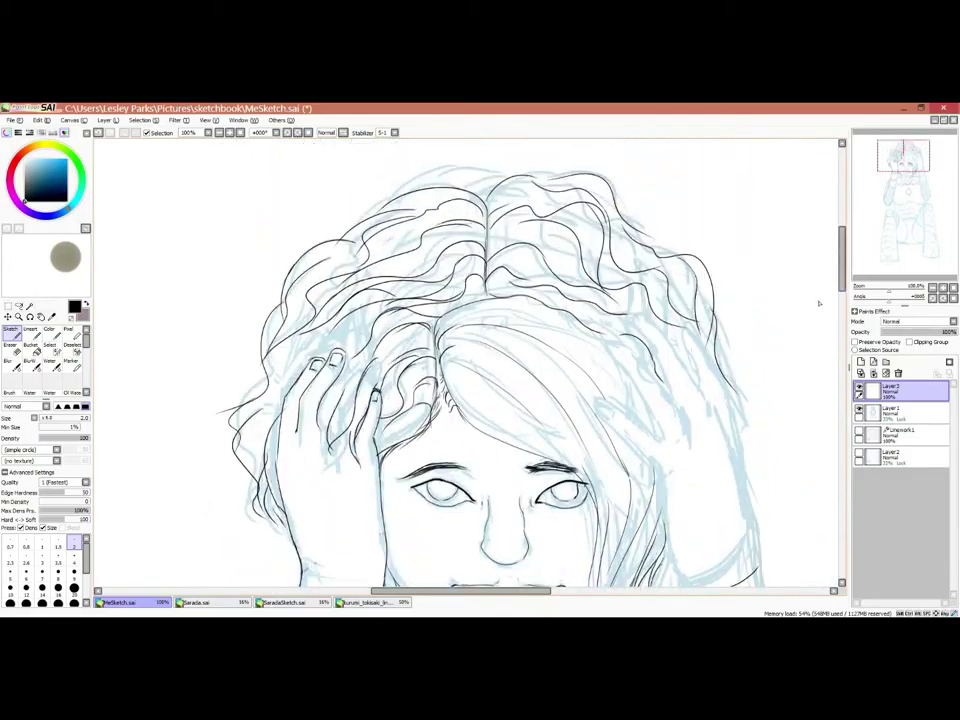
scroll(840, 275, "down", 2)
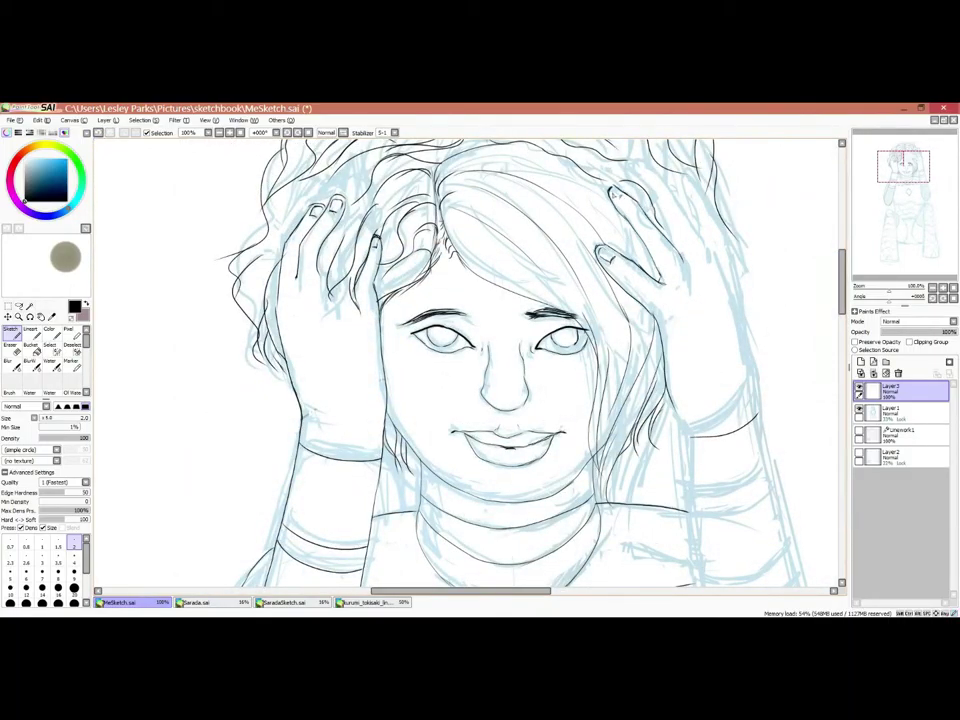
key("e")
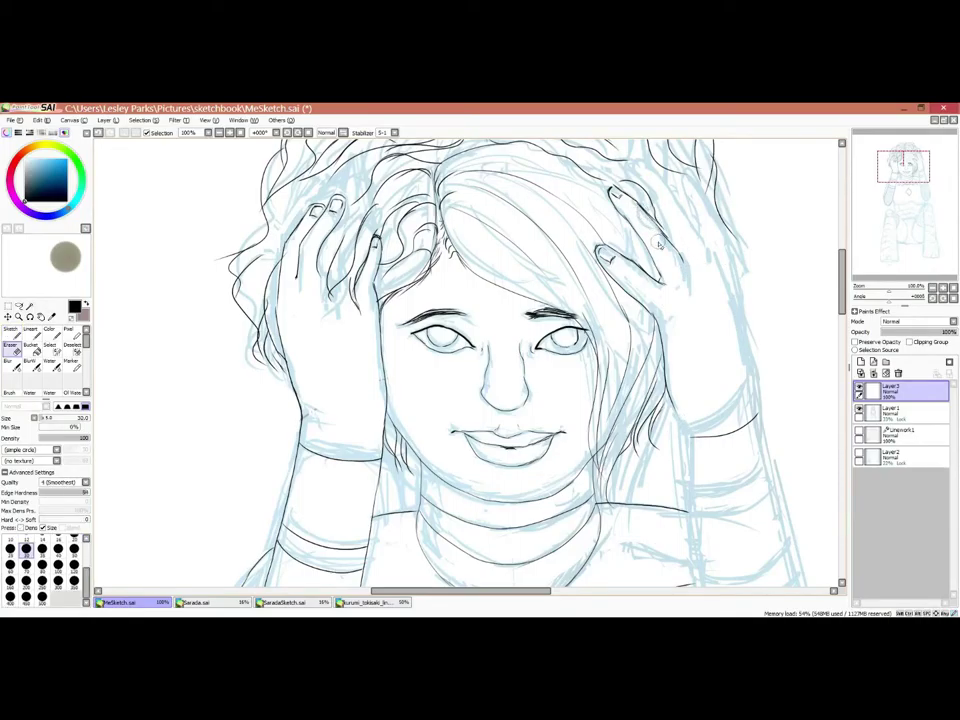
key("n")
scroll(638, 204, "up", 1)
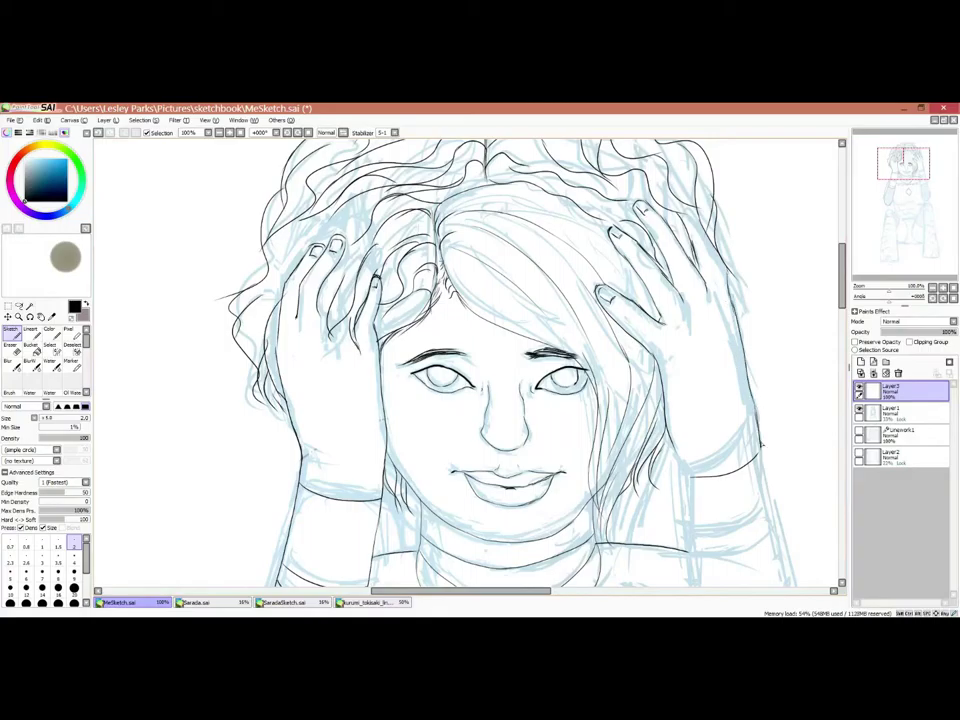
key("e")
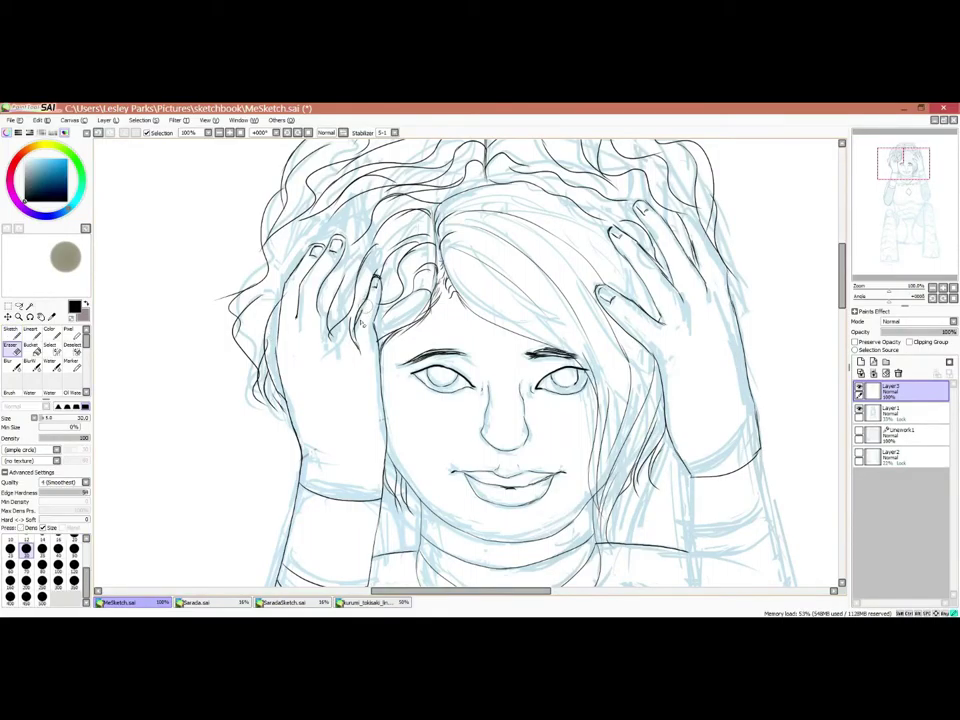
Ink the inner contour of the right-hand-side forearm from the wrist down towards the elbow.
scroll(333, 507, "down", 5)
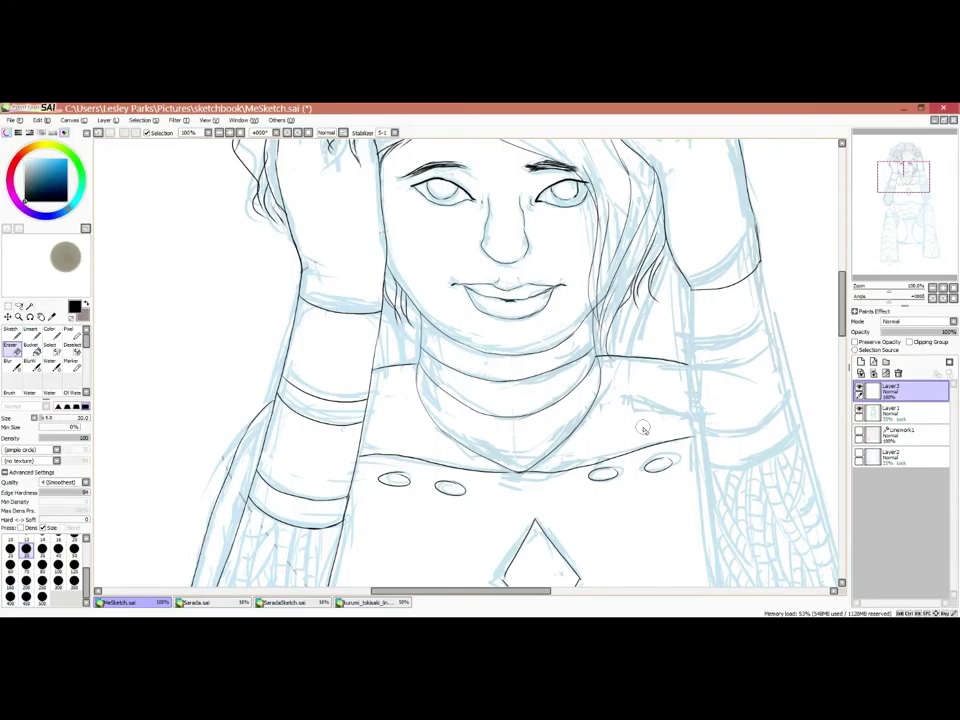
key("n")
scroll(755, 521, "down", 5)
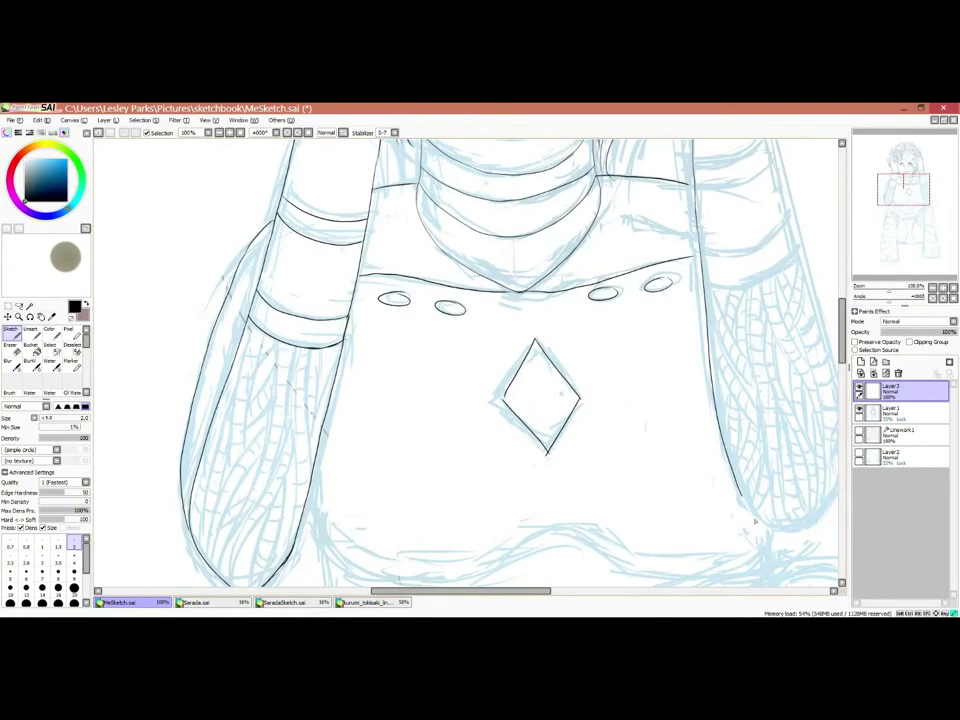
left_click_drag(484, 590, 561, 589)
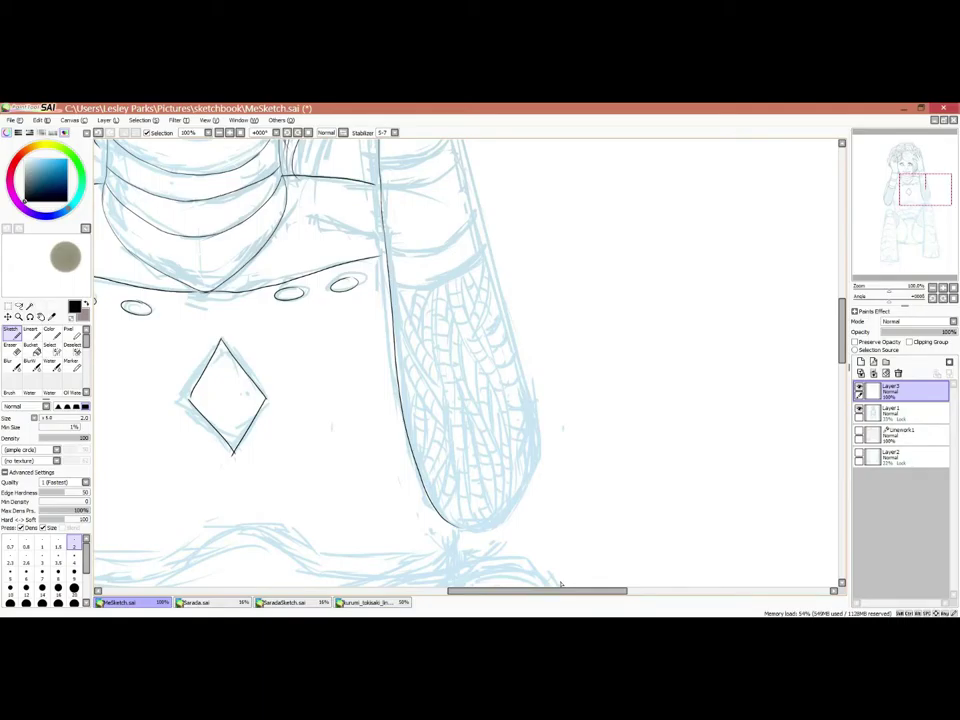
Ink the outer contour of the right-hand-side forearm around the elbow and the curved armband lines across it.
scroll(560, 585, "up", 3)
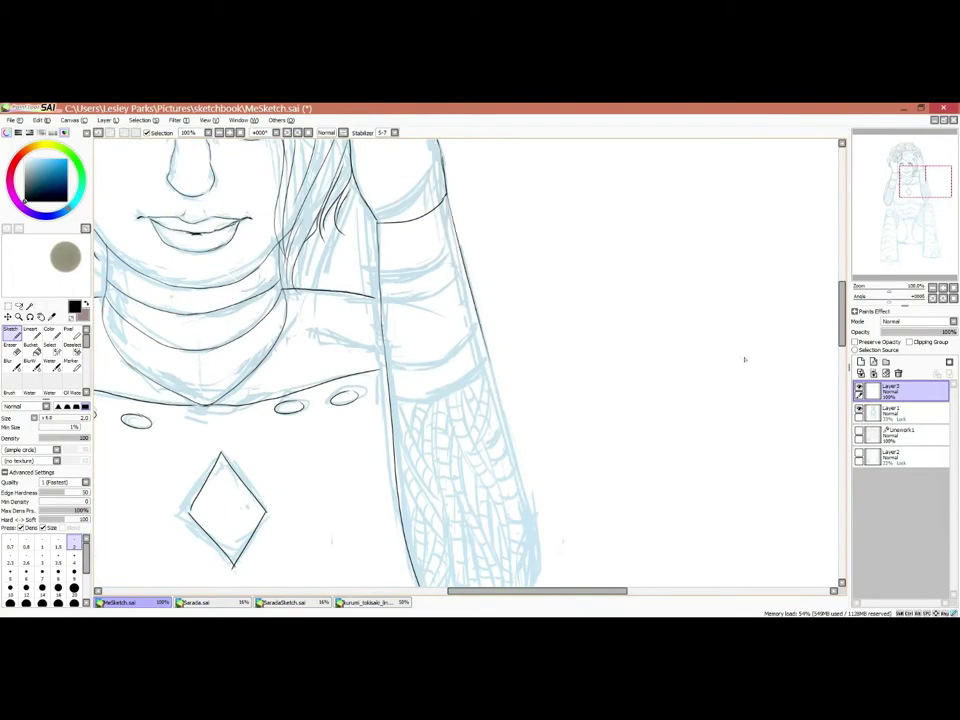
scroll(744, 358, "down", 5)
key("e")
scroll(157, 242, "up", 7)
key("n")
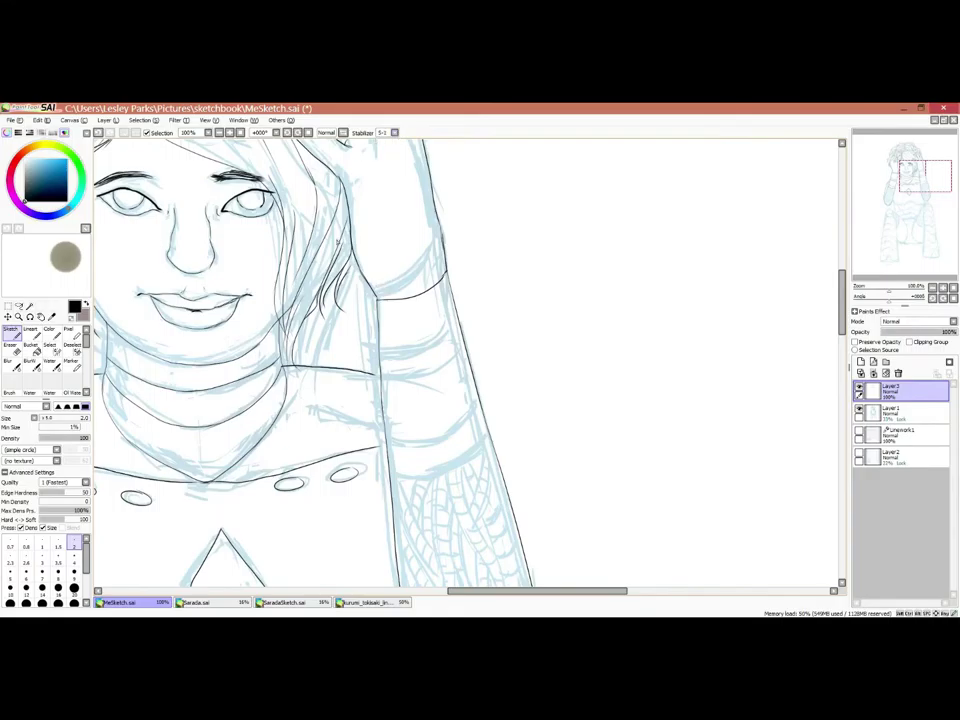
scroll(466, 360, "left", 3)
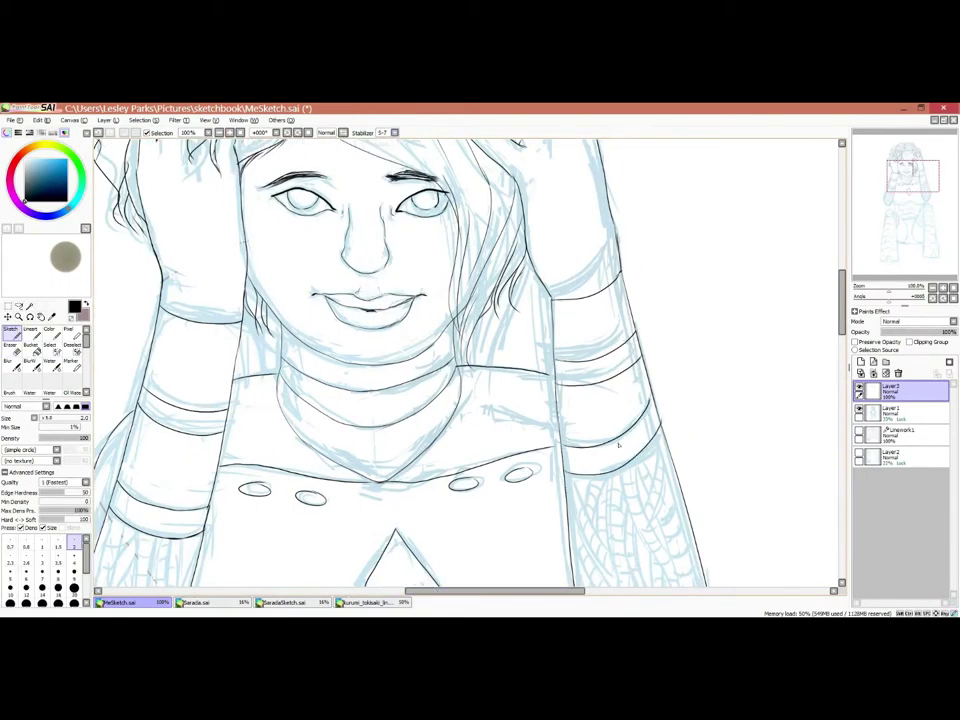
Ink the wavy lower edge of the chest plate between the elbows with a size 7 brush.
scroll(735, 414, "down", 10)
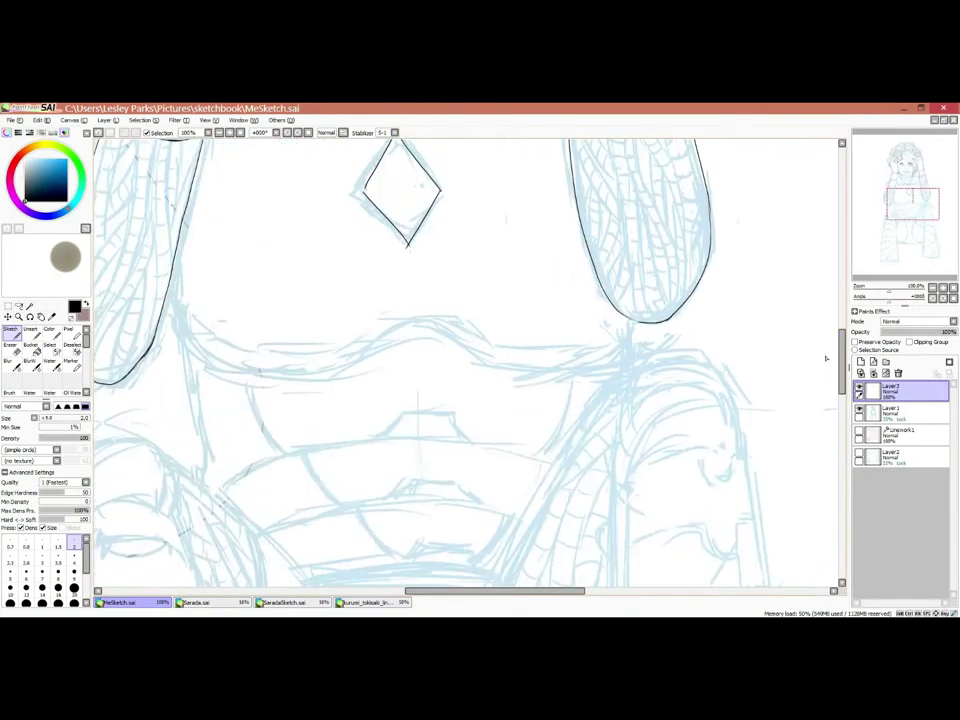
left_click(394, 132)
left_click(390, 305)
left_click_drag(172, 291, 352, 361)
left_click_drag(504, 371, 640, 322)
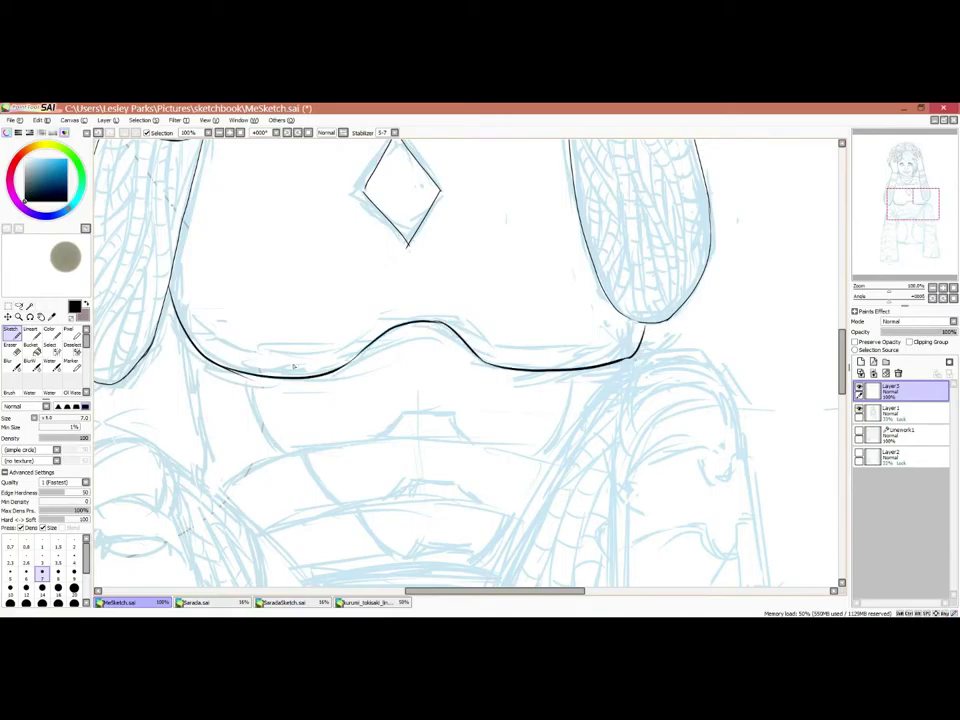
Ink the waist contour on the left-hand side and the uppermost belly plate with its raised centre tab.
left_click_drag(180, 330, 203, 478)
left_click_drag(378, 437, 467, 442)
left_click_drag(220, 490, 530, 450)
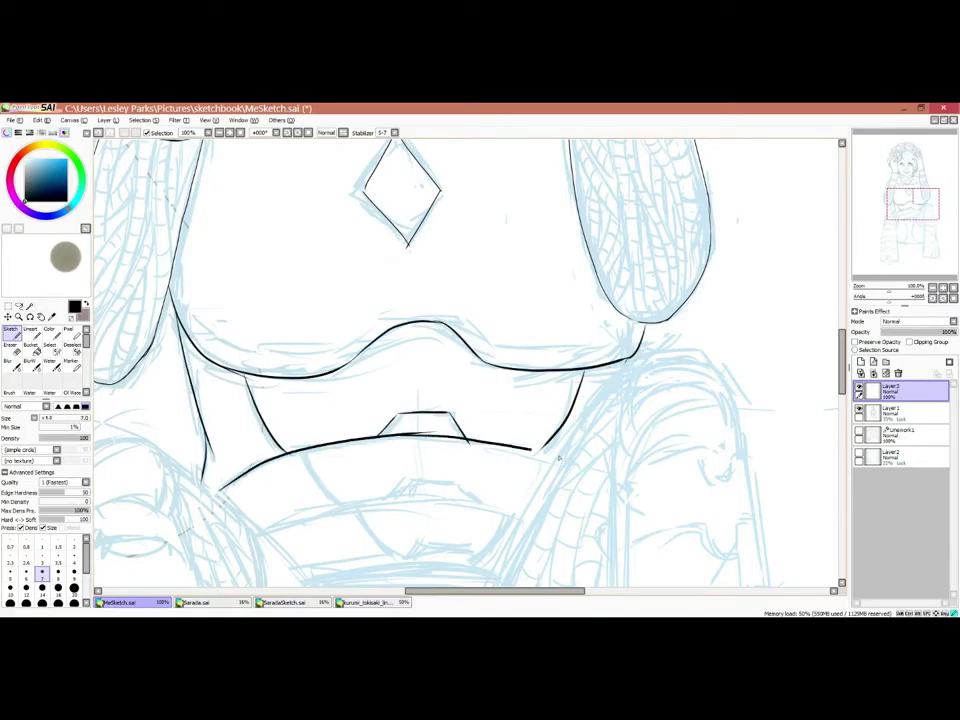
Ink the second and third belly plates with their curved sides, centre tabs and the lowest waist line.
mouse_move(398, 497)
left_mouse_down()
mouse_move(458, 481)
mouse_move(482, 500)
left_mouse_up()
left_click_drag(263, 530, 530, 510)
left_click_drag(365, 505, 410, 555)
scroll(450, 420, "down", 3)
left_click_drag(300, 398, 505, 388)
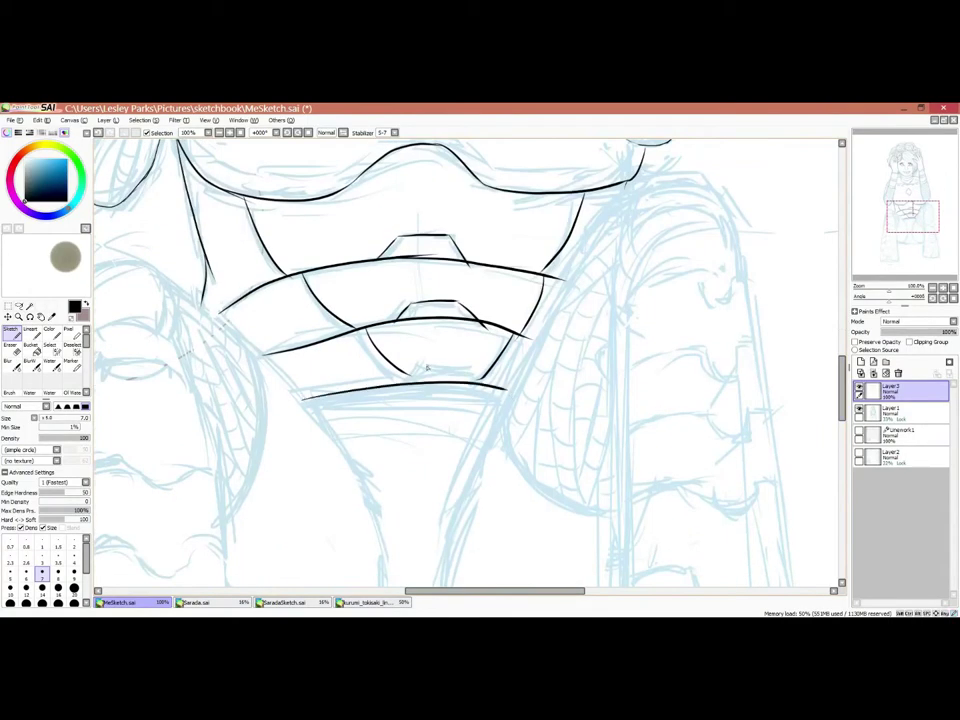
left_click_drag(408, 385, 490, 384)
key("e")
key("n")
Check the inked head, arms and torso on their own with the Layer1 sketch hidden.
scroll(340, 338, "down", 3)
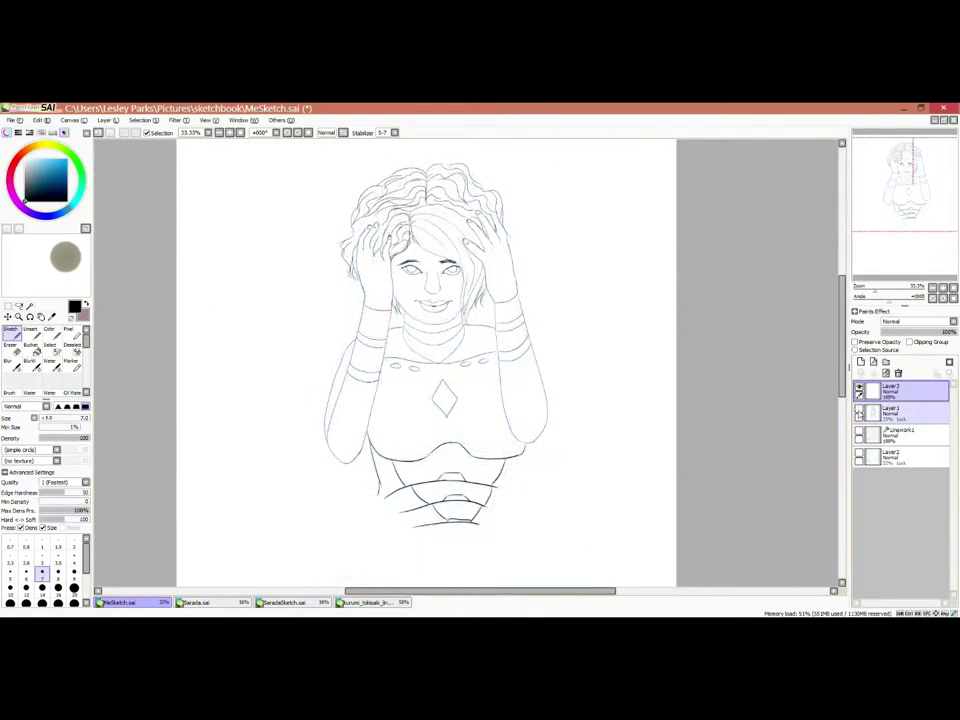
scroll(390, 342, "up", 3)
scroll(390, 360, "down", 3)
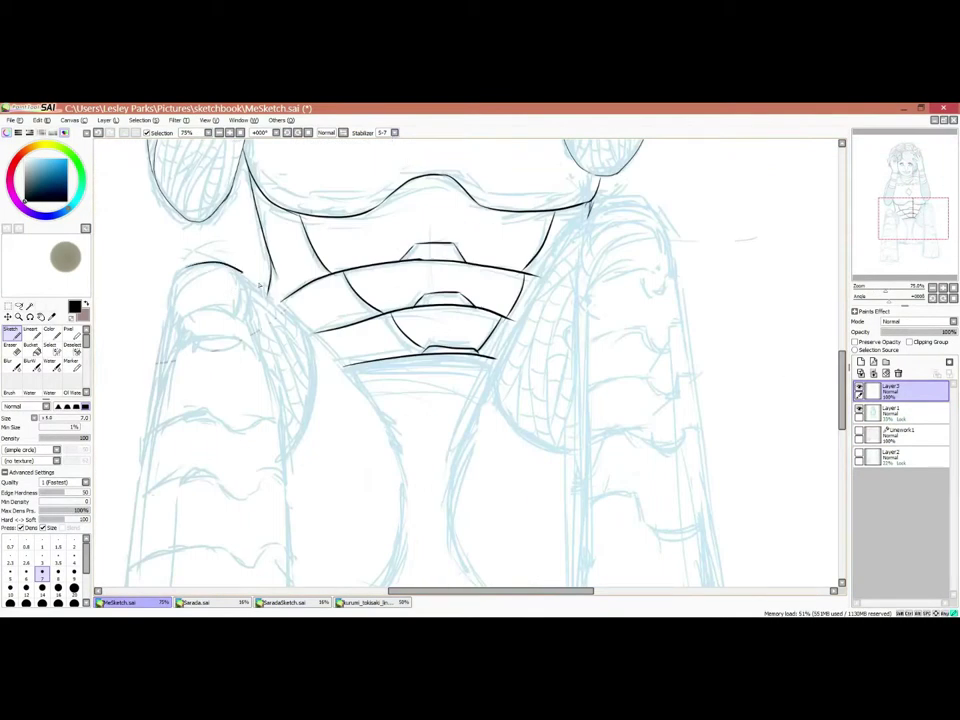
Ink the left-hand-side knee cap, mesh panel edge and thigh contour, plus the lower edge of the seat between the thighs.
left_click_drag(265, 285, 292, 455)
scroll(255, 317, "down", 2)
left_click_drag(321, 268, 311, 514)
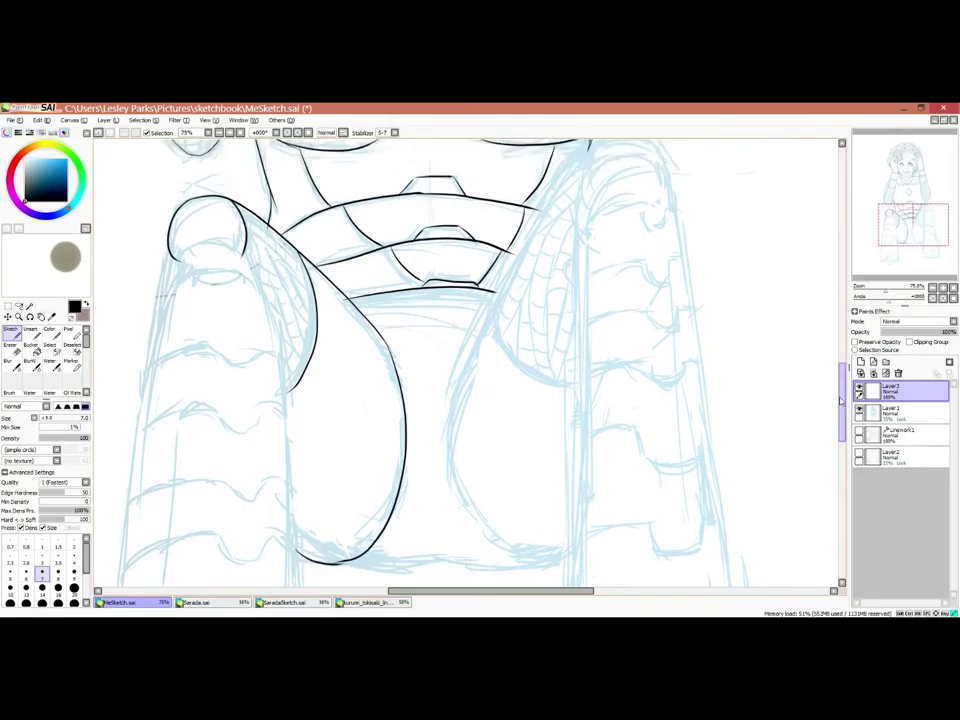
scroll(320, 400, "up", 3)
key("[")
scroll(320, 400, "down", 3)
left_click_drag(300, 568, 495, 576)
Ink the right-hand-side thigh contour, the edge of its mesh panel and the arc over the knee.
scroll(495, 576, "down", 2)
left_click_drag(555, 143, 455, 348)
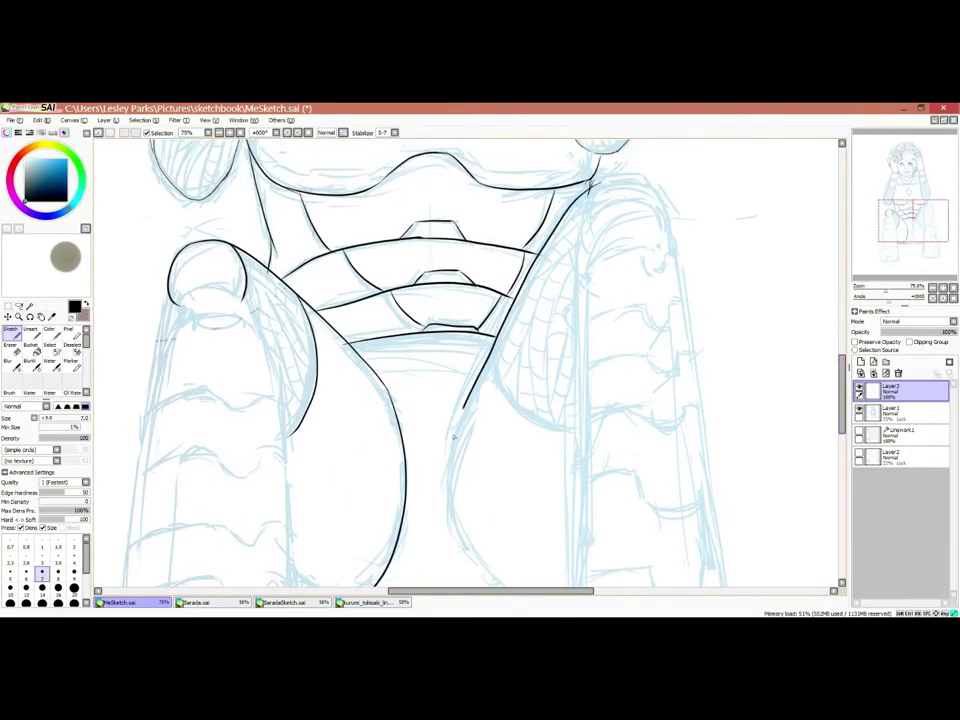
scroll(643, 374, "down", 2)
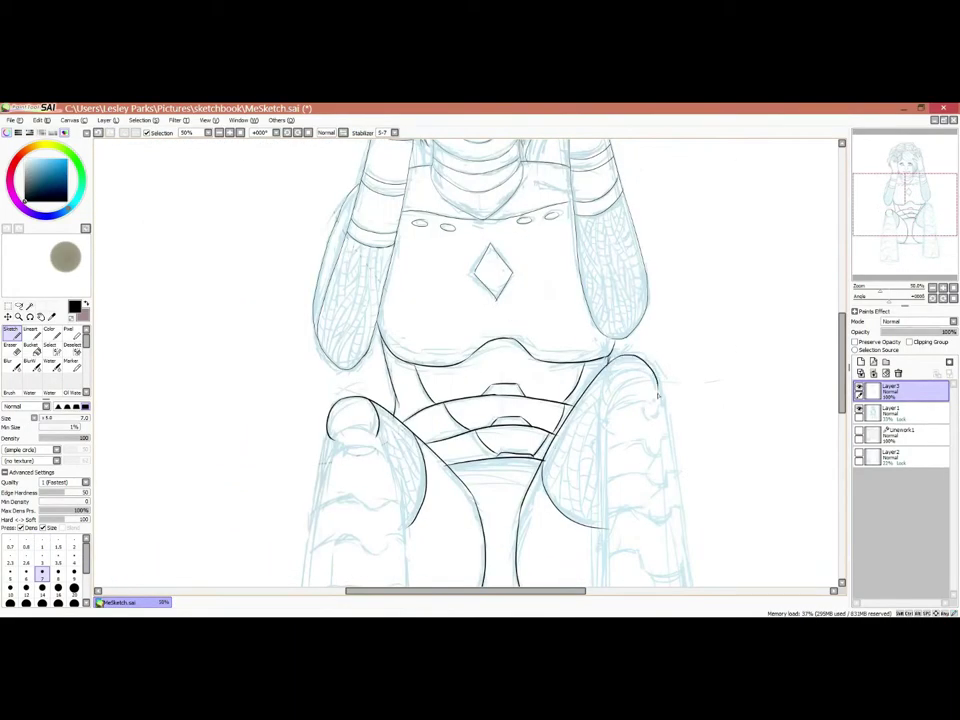
Set the brush size to 1 and ink the left-hand-side lower leg's side contours and the oval opening at its base.
key("[")
key("[")
key("[")
key("[")
key("[")
scroll(318, 197, "down", 6)
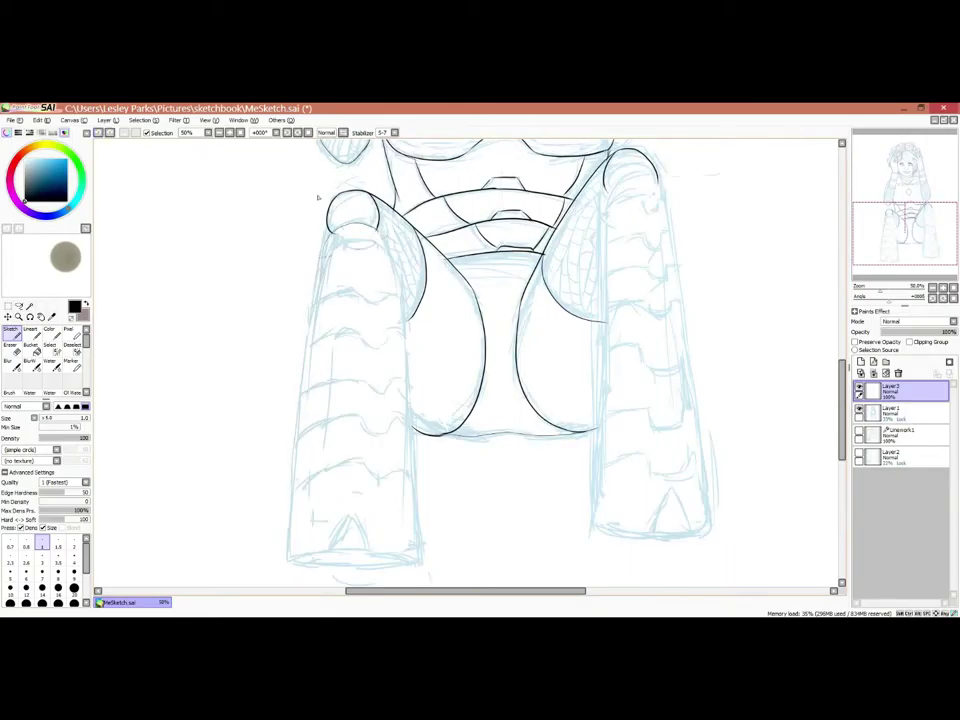
left_click_drag(329, 232, 289, 558)
left_click_drag(406, 240, 420, 565)
key("ctrl+z")
left_click_drag(289, 560, 420, 562)
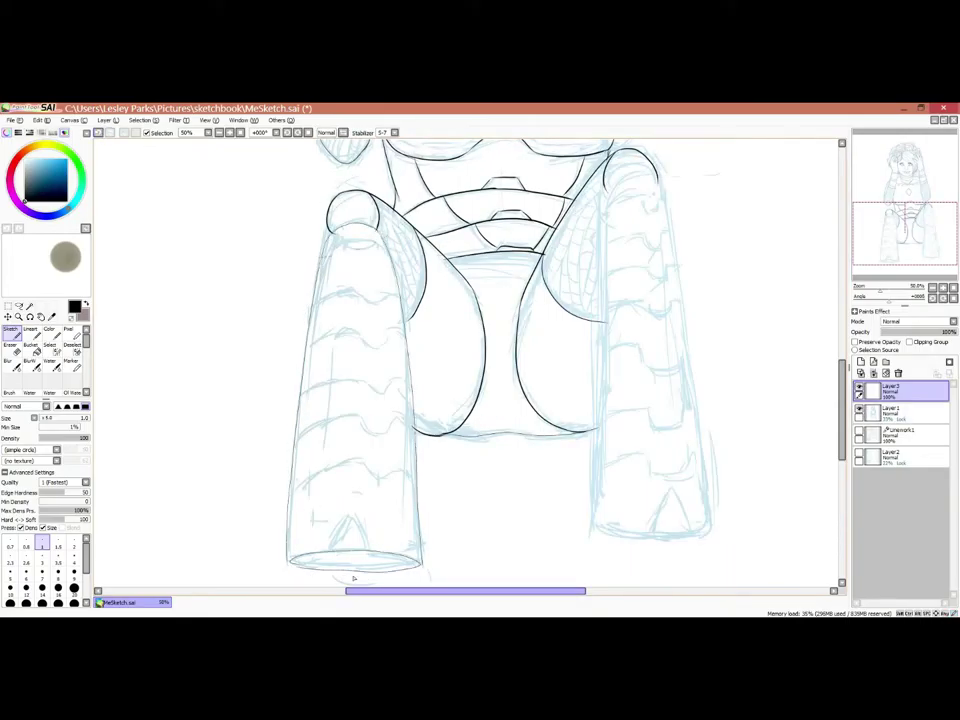
Ink the right-hand-side lower leg's side contours, curved base and triangular notch, plus the first three notched armour bands below its knee.
scroll(343, 548, "right", 3)
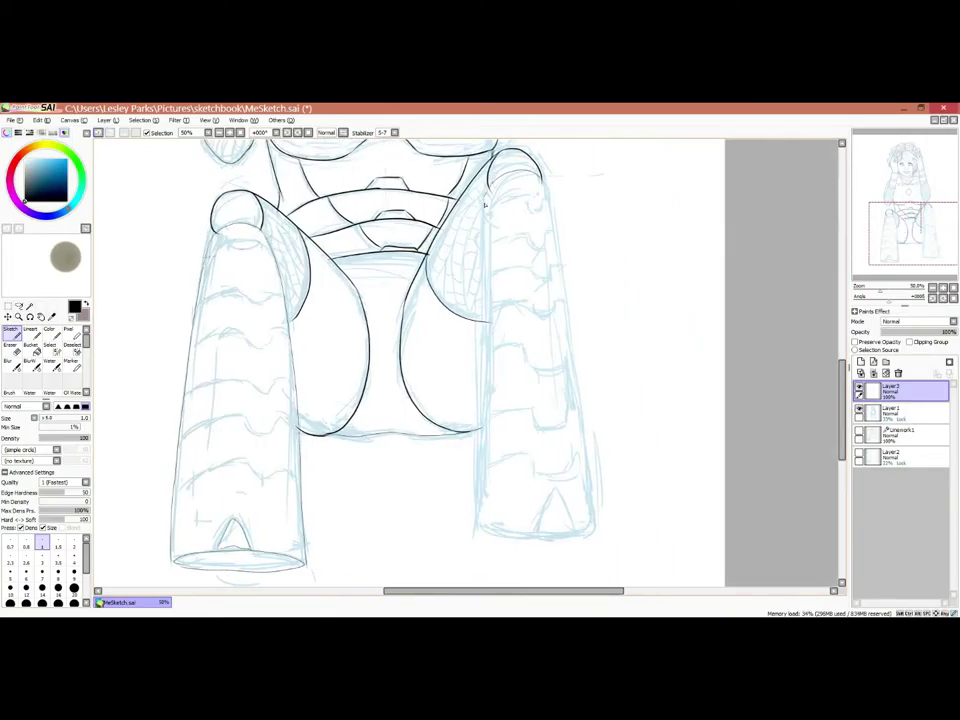
left_click_drag(548, 195, 592, 518)
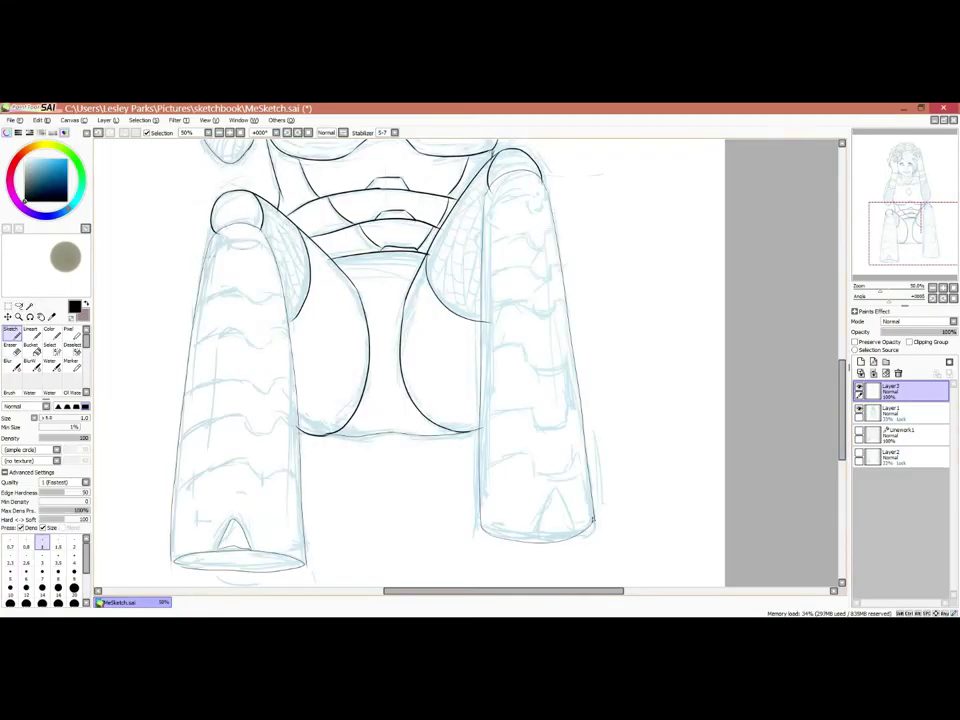
scroll(382, 132, "up", 6)
Hide the Layer1 sketch, show the Linework1 background and make Linework1 the active layer.
left_click(858, 410)
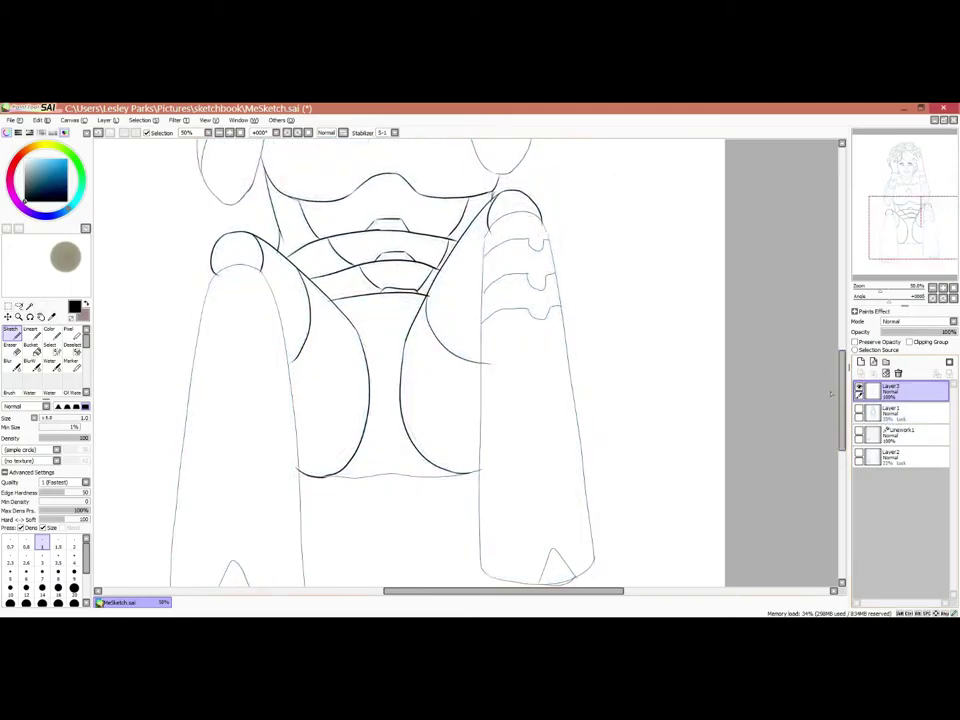
key("minus")
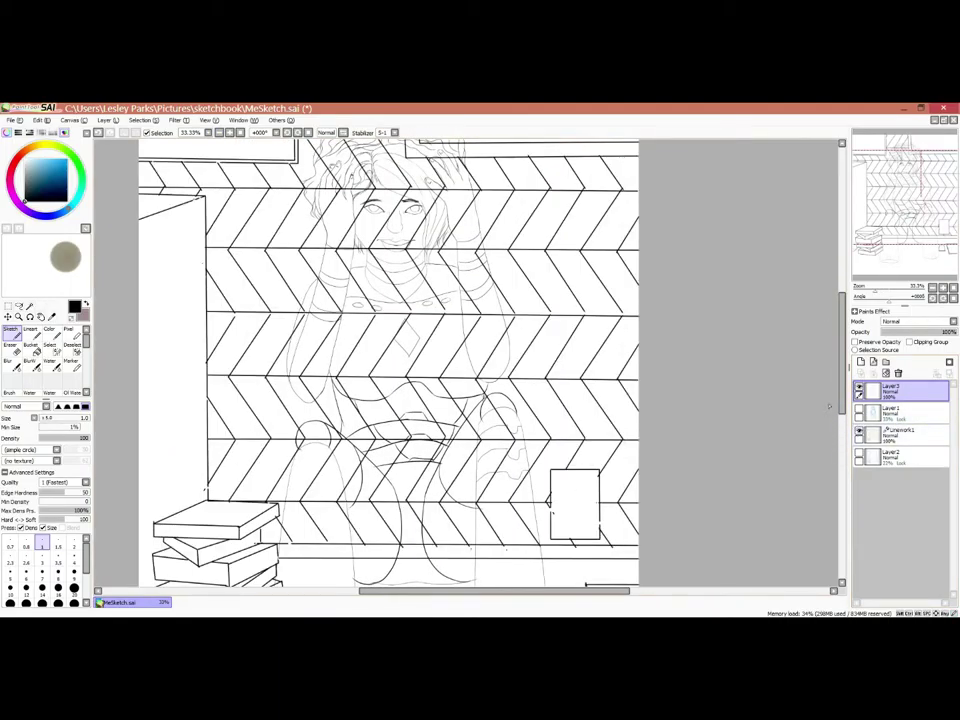
left_click(900, 432)
key("plus")
key("plus")
key("plus")
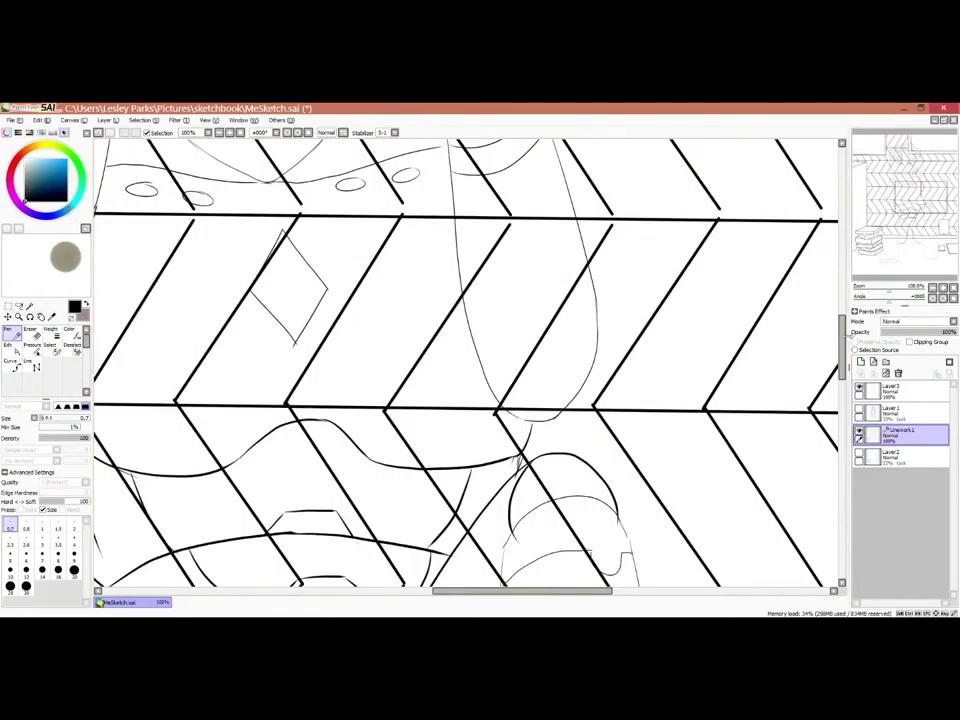
Erase small gaps in the Linework1 wall lines where they cross the outlines of the figure's arms, hair, hands and left-hand-side knee.
scroll(697, 432, "down", 4)
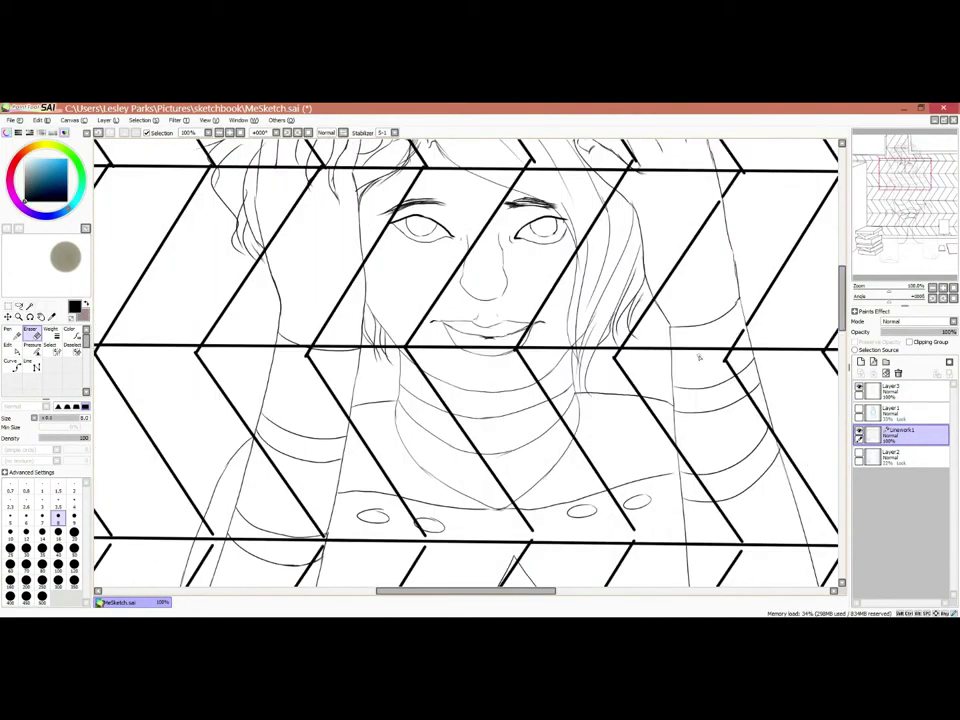
scroll(699, 357, "down", 2)
scroll(667, 298, "up", 2)
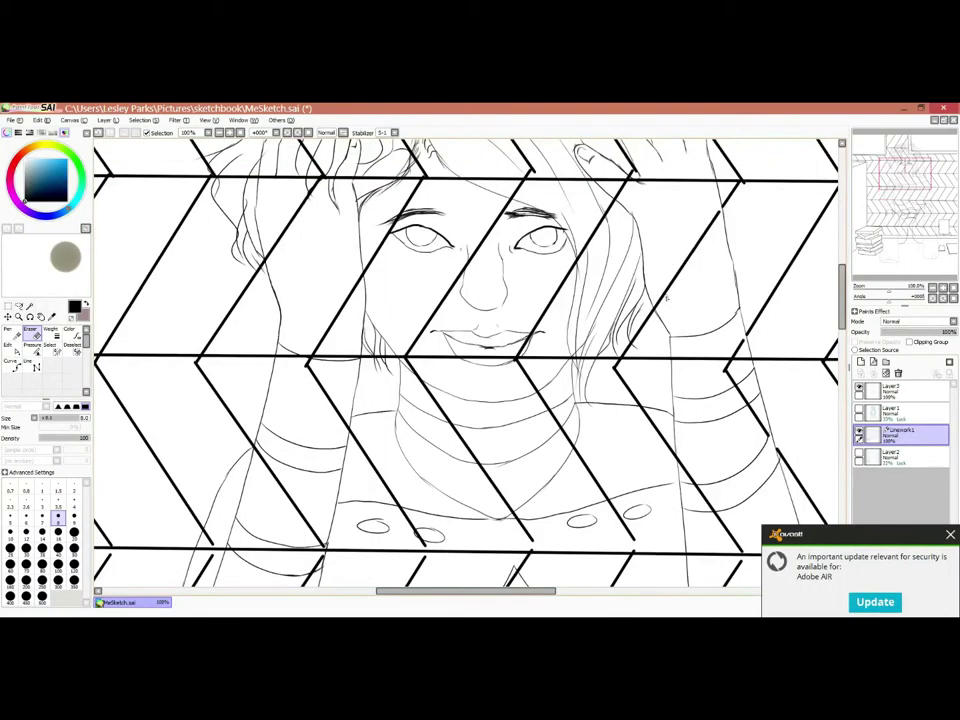
scroll(633, 230, "up", 4)
scroll(466, 363, "down", 3)
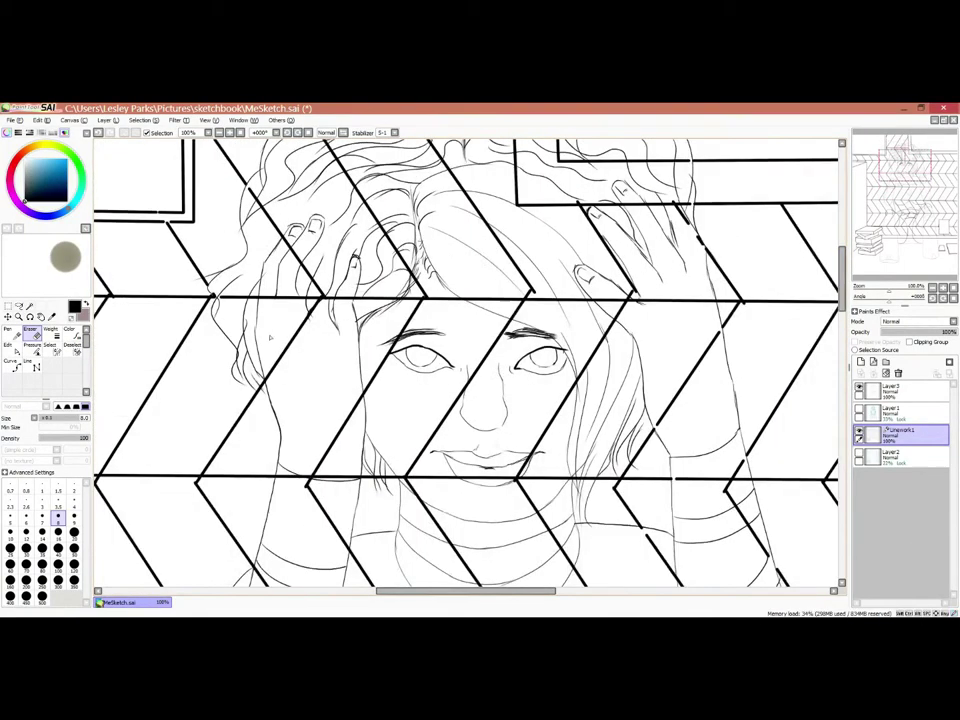
scroll(790, 310, "down", 4)
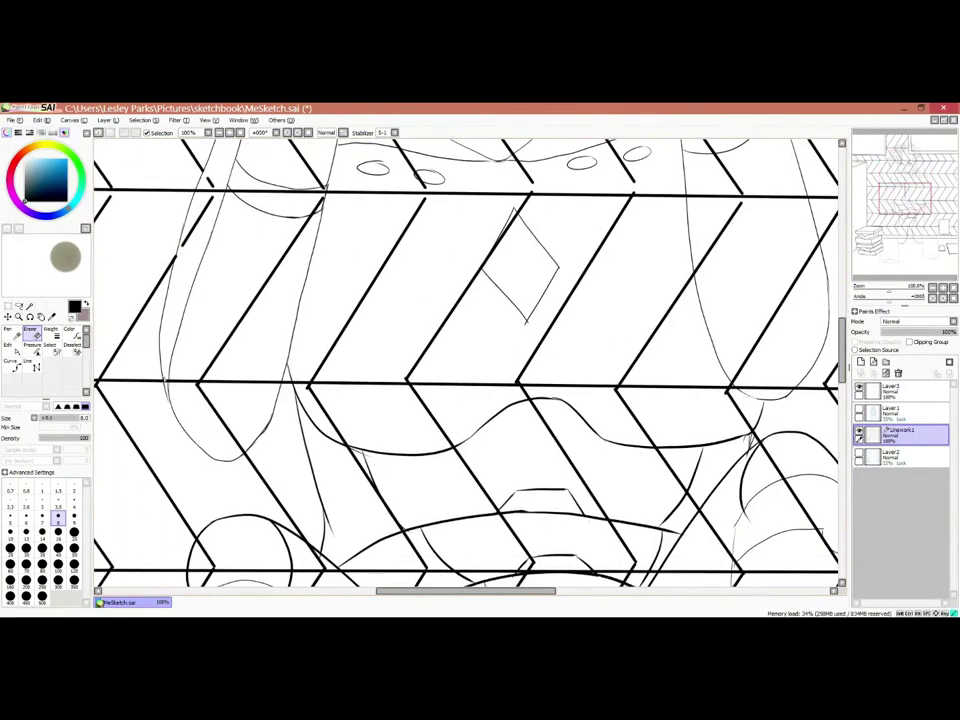
scroll(328, 388, "down", 4)
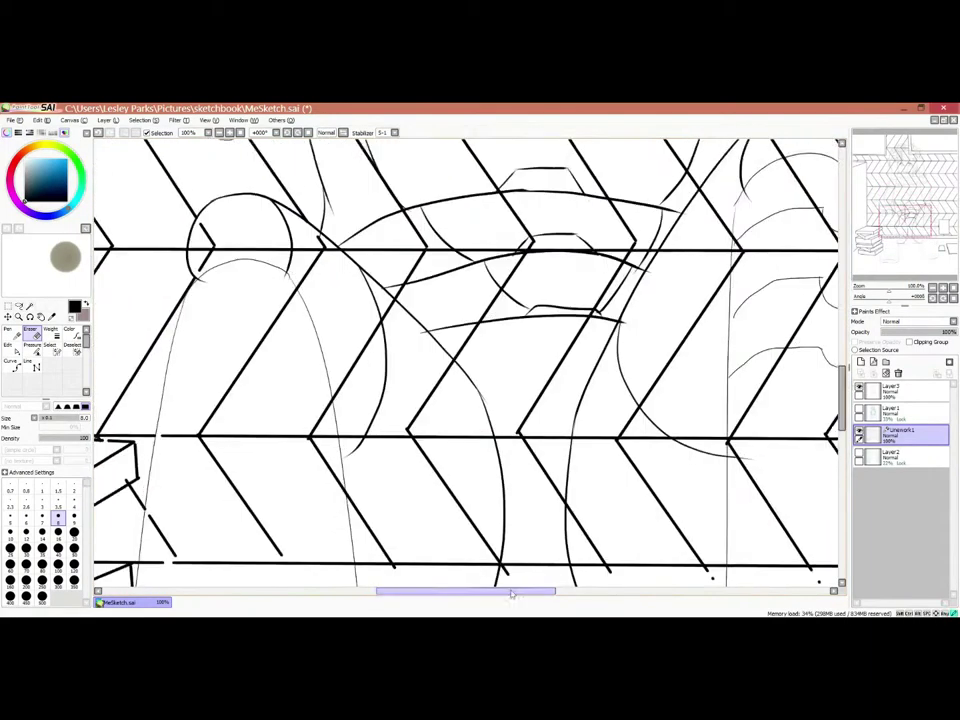
Delete the separated wall and frame line strokes that run through the figure's chest, arms, neck, face and hair.
scroll(450, 450, "right", 3)
scroll(563, 566, "left", 3)
scroll(563, 566, "right", 3)
key("ctrl")
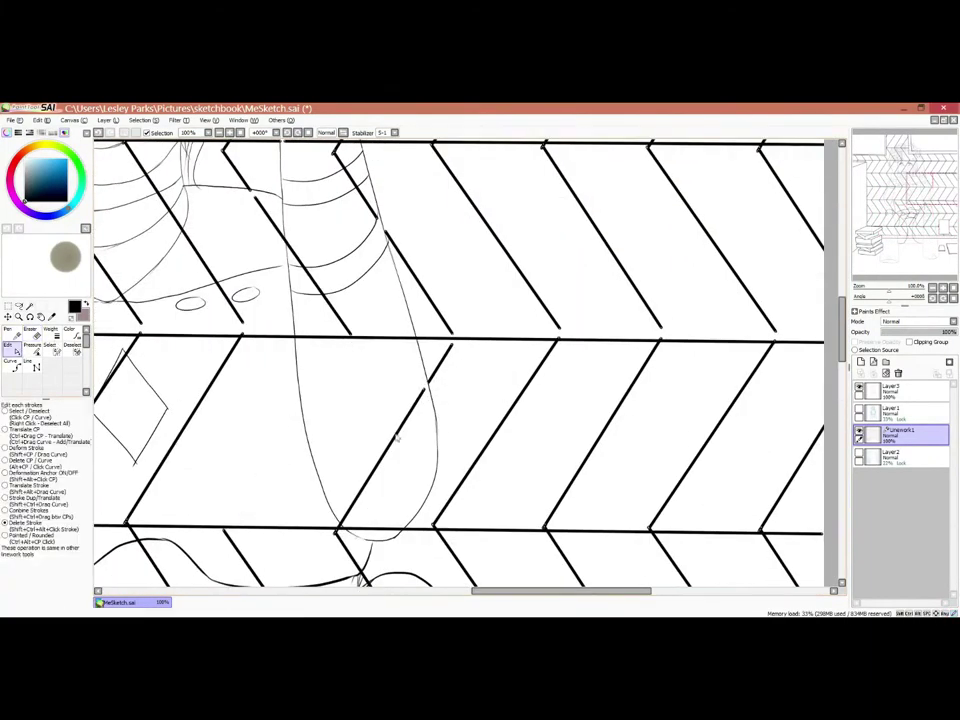
scroll(418, 578, "left", 3)
scroll(418, 578, "up", 2)
scroll(754, 349, "up", 2)
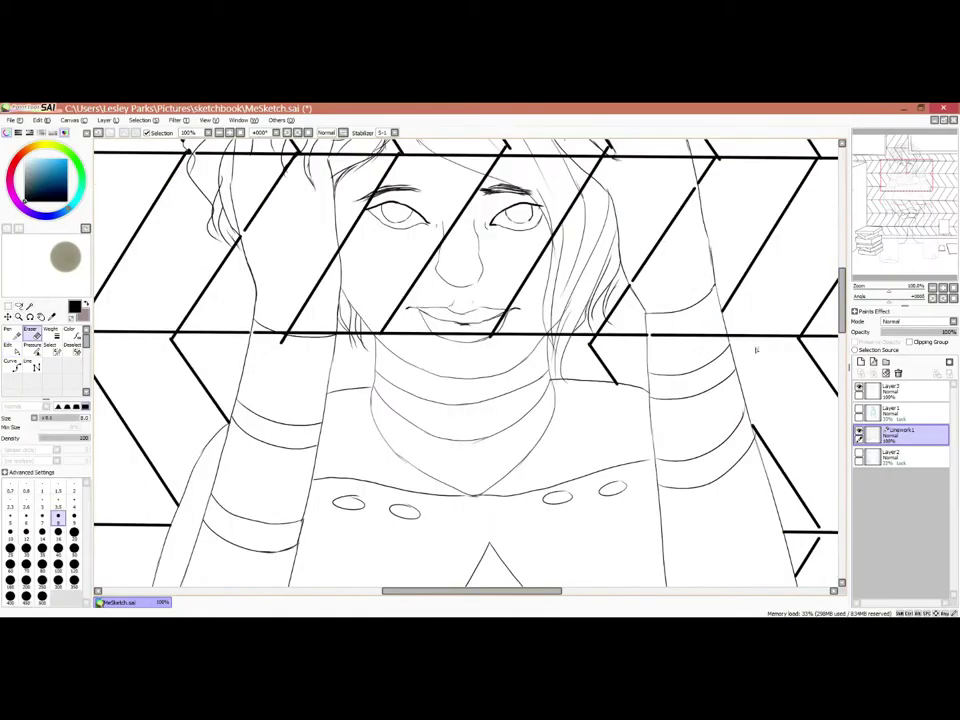
scroll(457, 377, "up", 4)
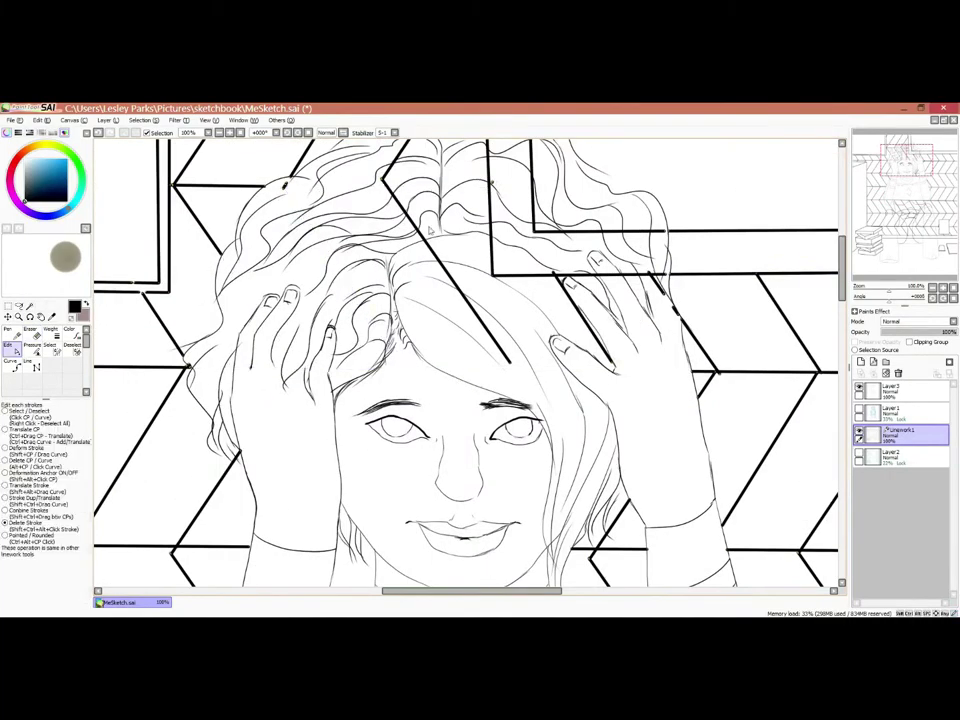
scroll(843, 262, "up", 2)
Cut the wall lines at the waist and leg outlines and delete the strokes crossing the waist, thighs and right-hand-side lower leg.
scroll(575, 370, "down", 8)
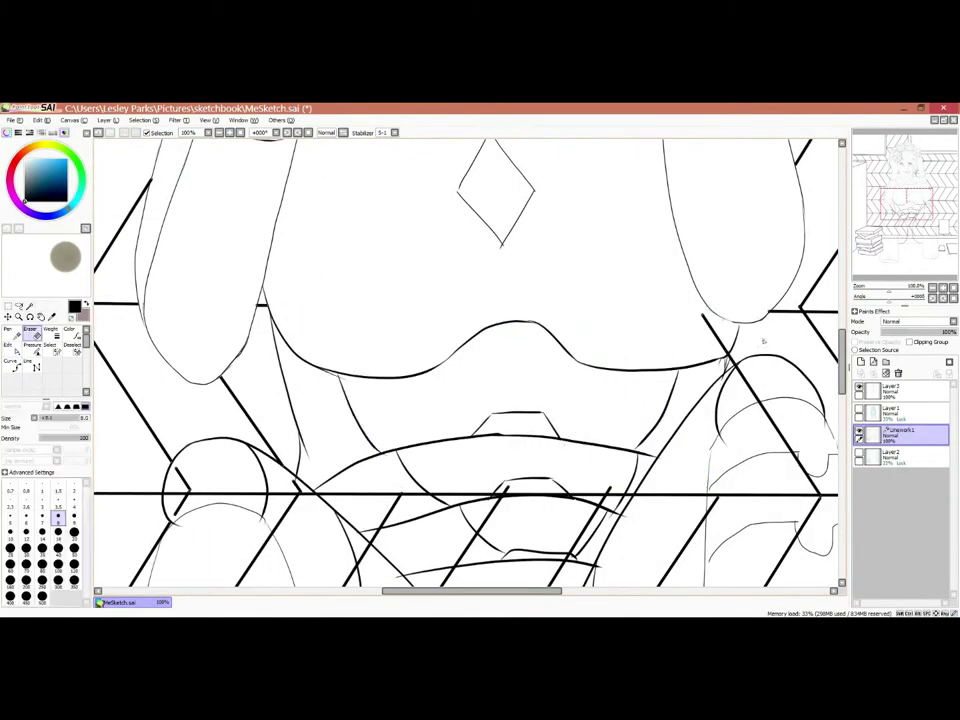
scroll(575, 370, "right", 2)
scroll(575, 370, "left", 2)
key("e")
scroll(575, 370, "down", 6)
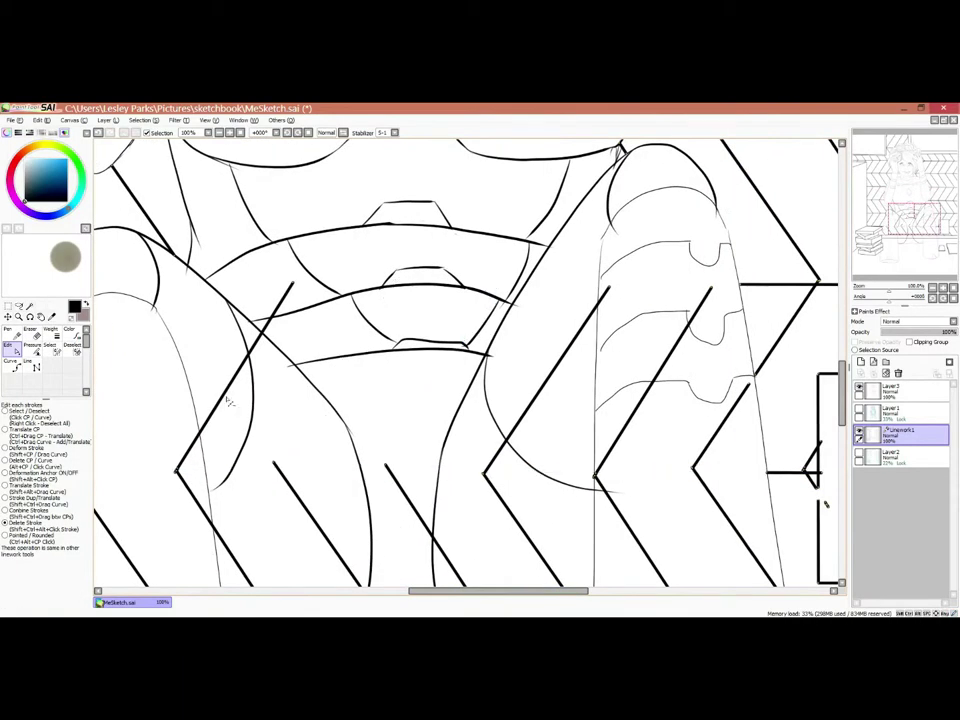
scroll(826, 344, "right", 1)
scroll(826, 344, "left", 4)
scroll(681, 484, "right", 5)
scroll(681, 484, "up", 1)
key("n")
key("e")
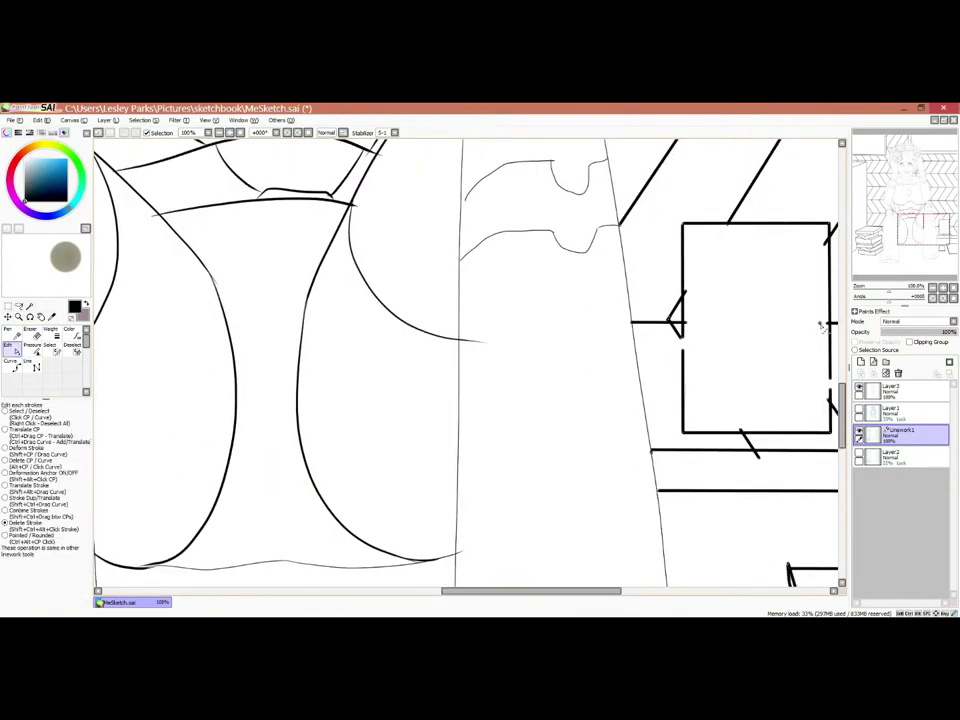
Cut the wall and stacked-book lines at the left-hand-side lower leg's outline and delete the strokes that overlap the leg.
scroll(820, 323, "left", 5)
key("e")
scroll(338, 473, "left", 4)
scroll(449, 381, "down", 3)
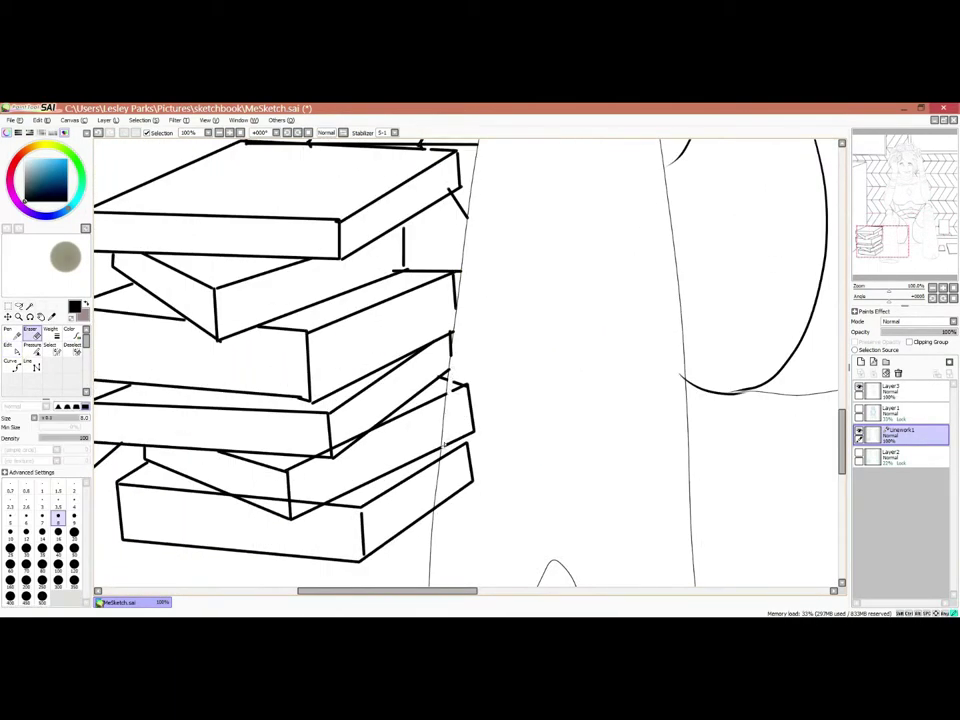
key("e")
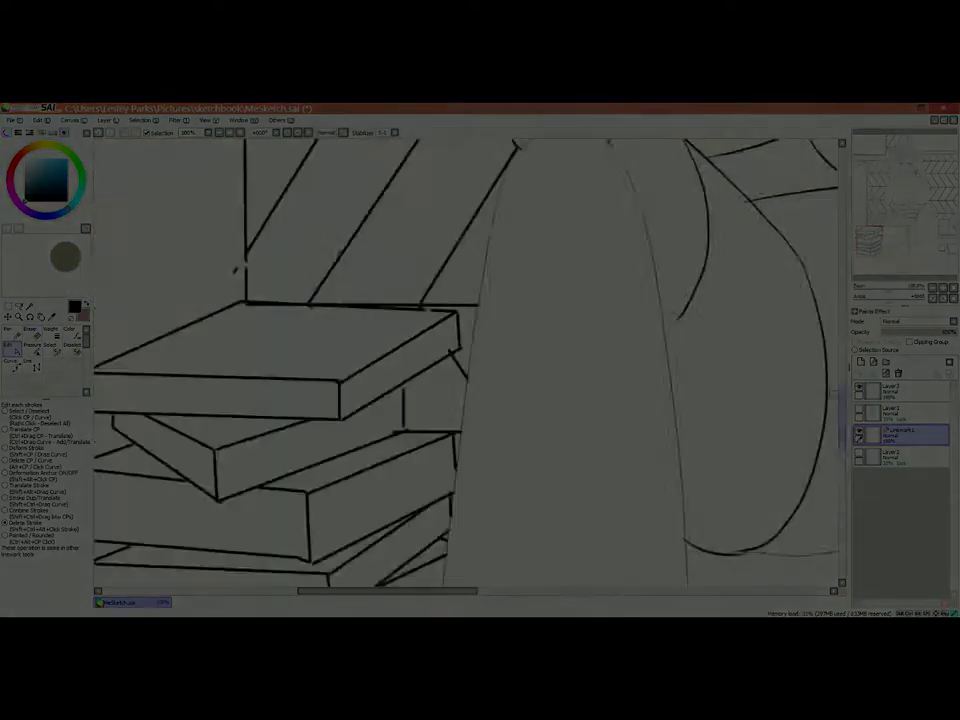